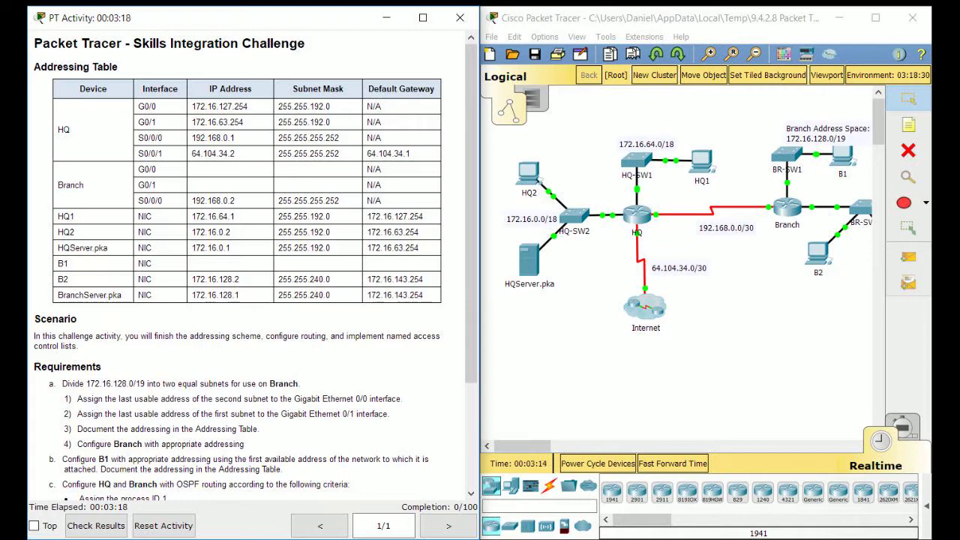
Step: Review the activity requirements and record the Branch network 172.16.128.0 with subnet mask 255.255.224.0 in a blank Notepad note
{"action": "scroll", "coordinate": [247, 262], "scroll_direction": "down", "scroll_amount": 3}
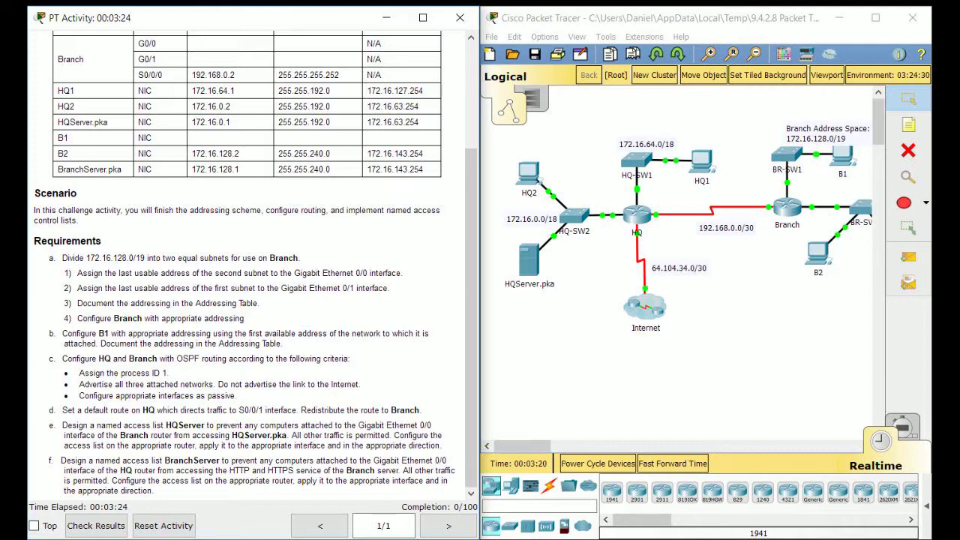
{"action": "left_click", "coordinate": [585, 359]}
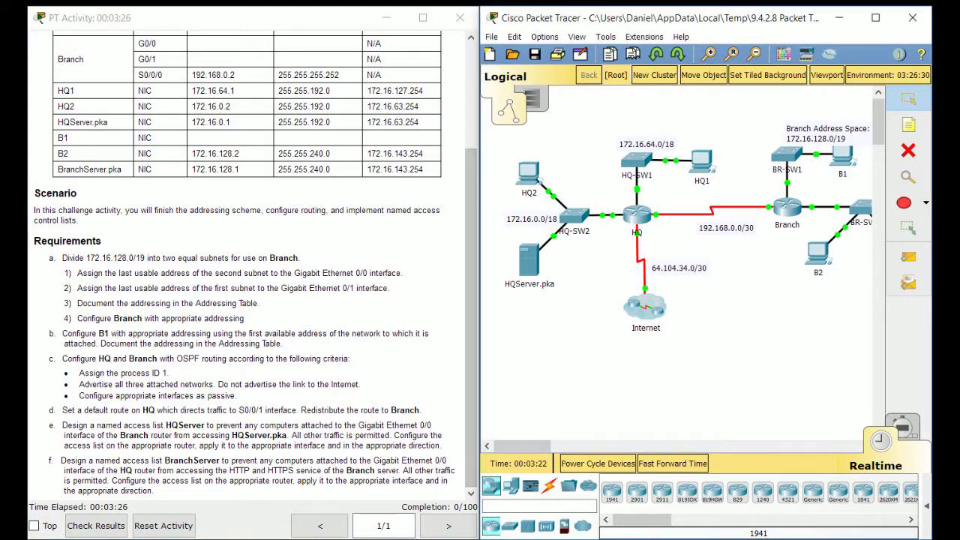
{"action": "left_click", "coordinate": [428, 315]}
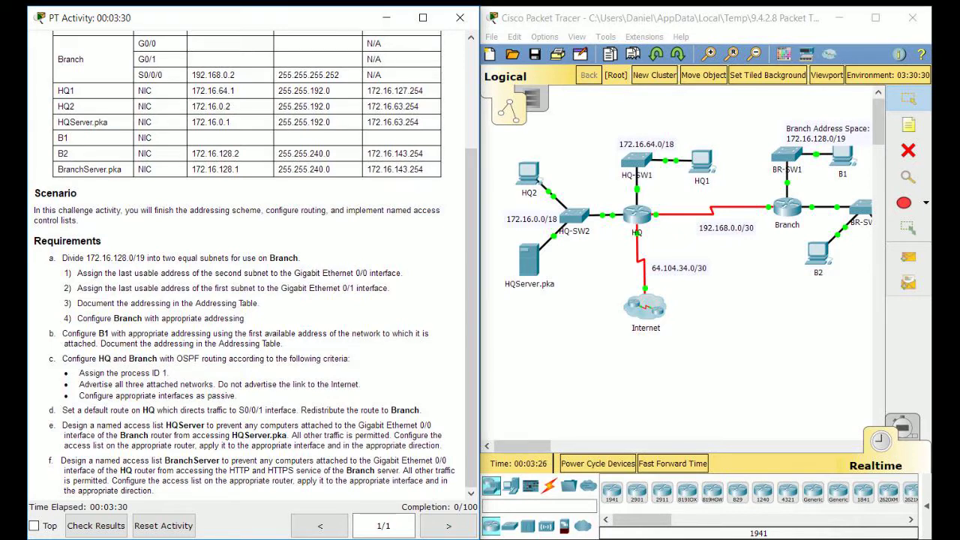
{"action": "left_click_drag", "start_coordinate": [387, 141], "coordinate": [624, 131]}
{"action": "type", "text": "172.1"}
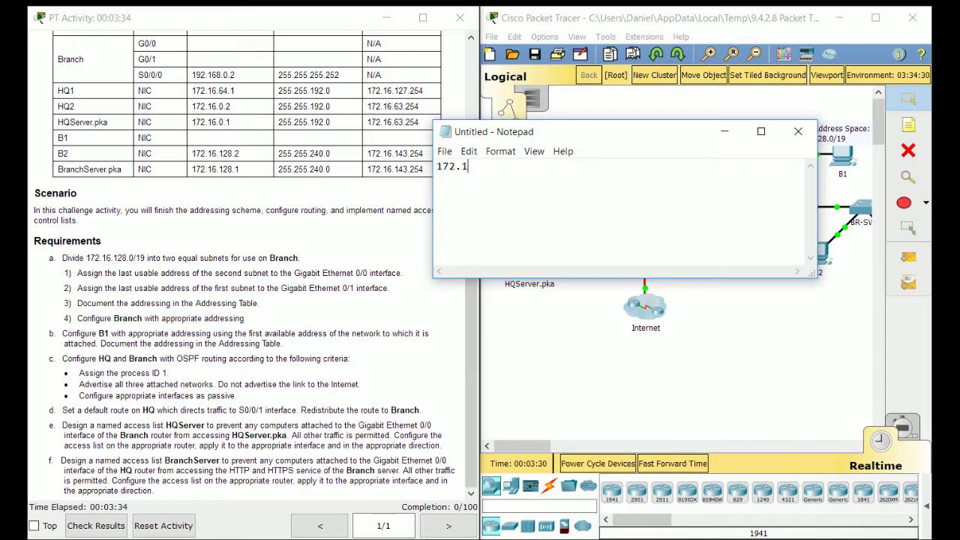
{"action": "type", "text": "6.128.0"}
{"action": "key", "text": "Return"}
{"action": "type", "text": "255.255.255"}
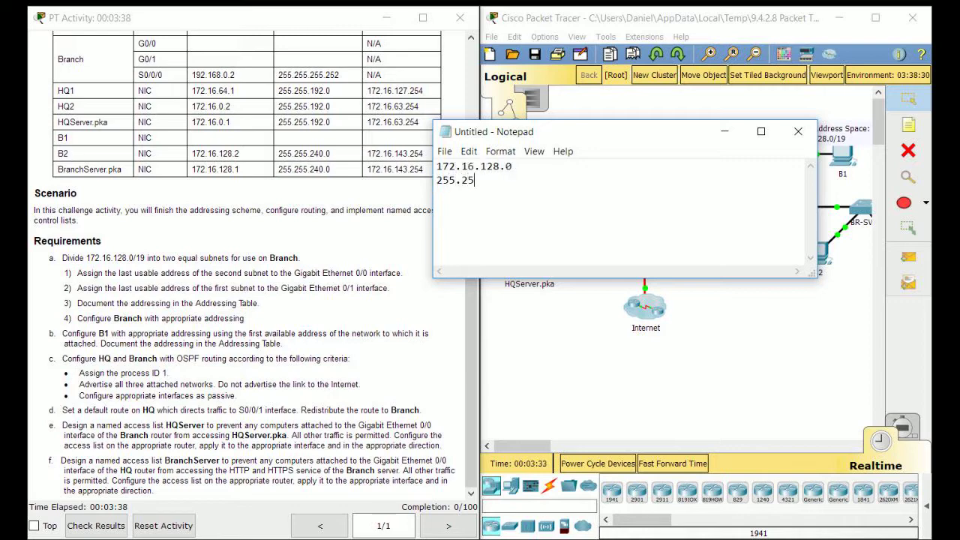
{"action": "key", "text": "BackSpace"}
{"action": "key", "text": "BackSpace"}
{"action": "key", "text": "BackSpace"}
{"action": "key", "text": "BackSpace"}
{"action": "type", "text": "224.0"}
Step: Note the wildcard mask 0.0.31.255 on a new line, padding the octets so they align with the subnet mask
{"action": "key", "text": "Return"}
{"action": "type", "text": "0."}
{"action": "type", "text": "  0. "}
{"action": "type", "text": "31.0"}
{"action": "key", "text": "BackSpace"}
{"action": "type", "text": "255"}
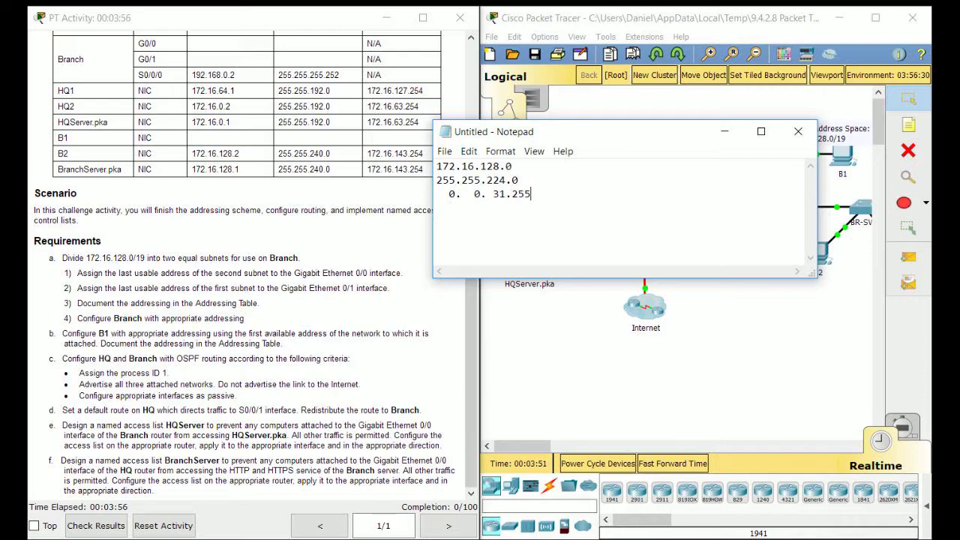
Step: Add the Branch space's full address range, 172.16.128.0 - 172.16.159.255, below the wildcard mask
{"action": "key", "text": "Return"}
{"action": "type", "text": "172.16.159.255"}
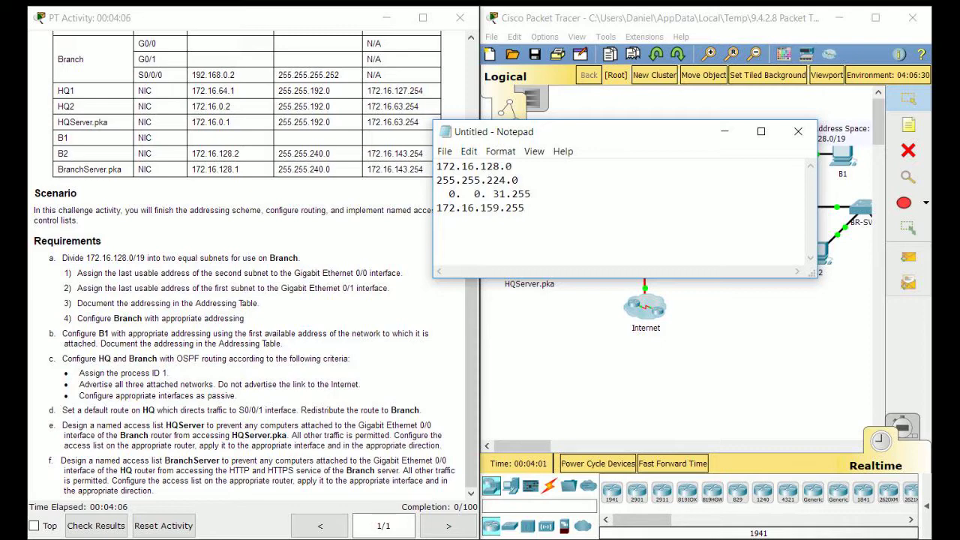
{"action": "left_click_drag", "start_coordinate": [525, 209], "coordinate": [455, 208]}
{"action": "left_click", "coordinate": [442, 209]}
{"action": "key", "text": "Home"}
{"action": "type", "text": "172.16.12.8"}
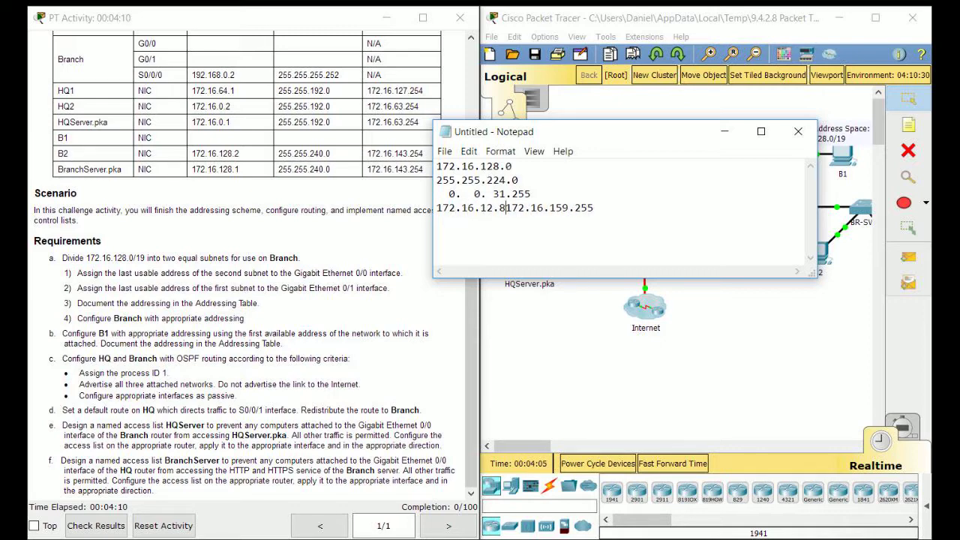
{"action": "key", "text": "BackSpace"}
{"action": "key", "text": "BackSpace"}
{"action": "type", "text": "8.0 -"}
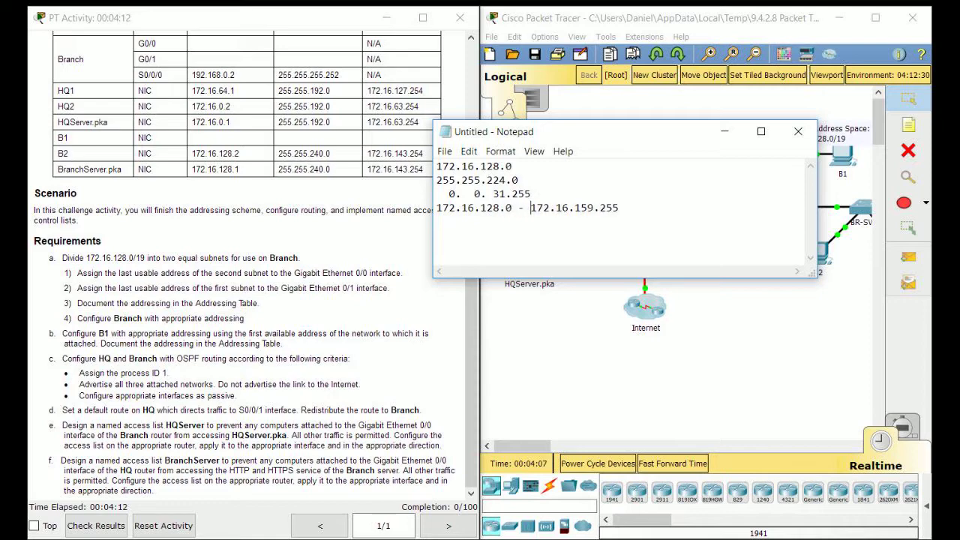
Step: Write the original network in prefix notation as 172.16.128.0 /19 and leave a blank line below it
{"action": "left_click", "coordinate": [600, 208]}
{"action": "type", "text": "172.16.128.0 /"}
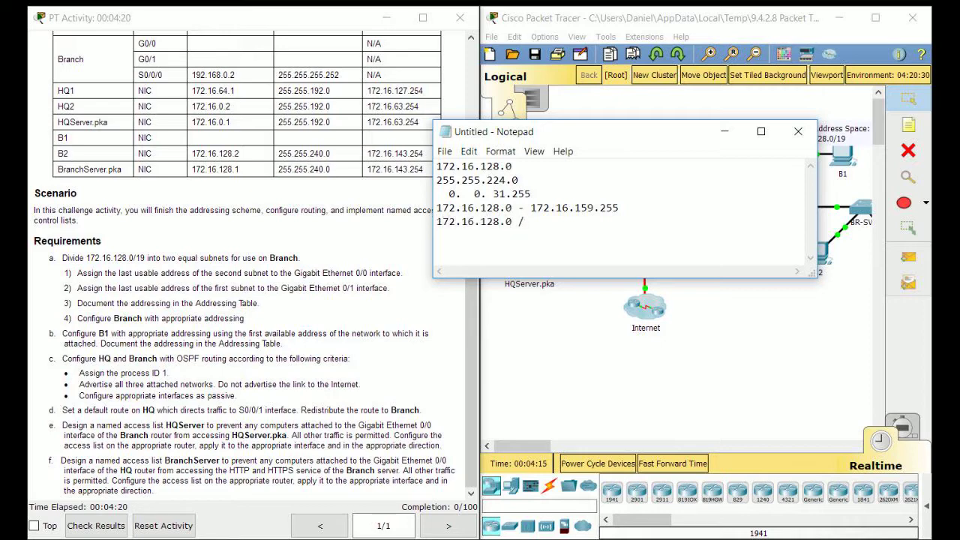
{"action": "type", "text": "19"}
{"action": "key", "text": "Return"}
{"action": "key", "text": "Return"}
Step: Note the subnet mask for the two equal Branch subnets as 255.255.240.0
{"action": "type", "text": "255.255.192.0"}
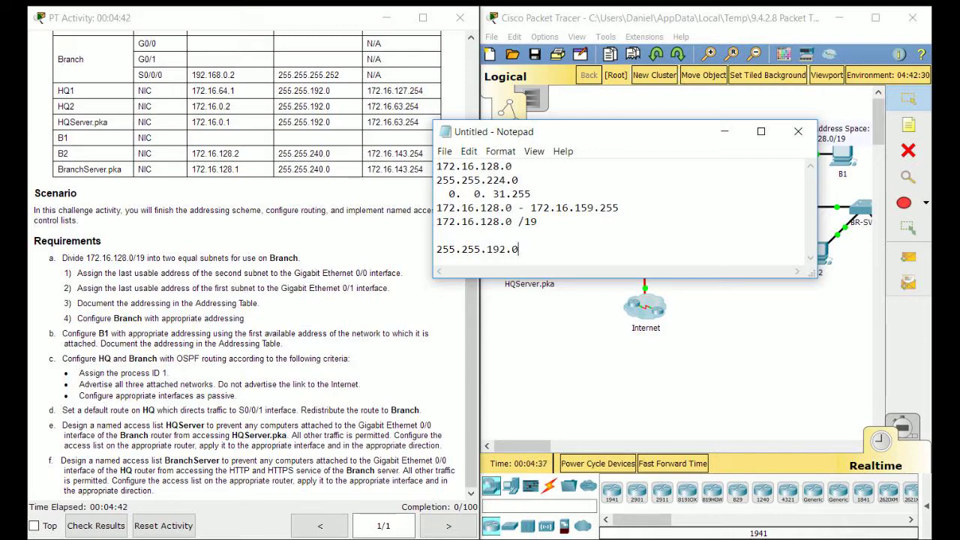
{"action": "key", "text": "Return"}
{"action": "key", "text": "BackSpace"}
{"action": "key", "text": "BackSpace"}
{"action": "key", "text": "BackSpace"}
{"action": "key", "text": "BackSpace"}
{"action": "key", "text": "BackSpace"}
{"action": "key", "text": "BackSpace"}
{"action": "type", "text": "240.0"}
Step: Note the matching wildcard mask 0.0.15.255 under the new subnet mask, with the octets aligned
{"action": "key", "text": "Return"}
{"action": "type", "text": "0."}
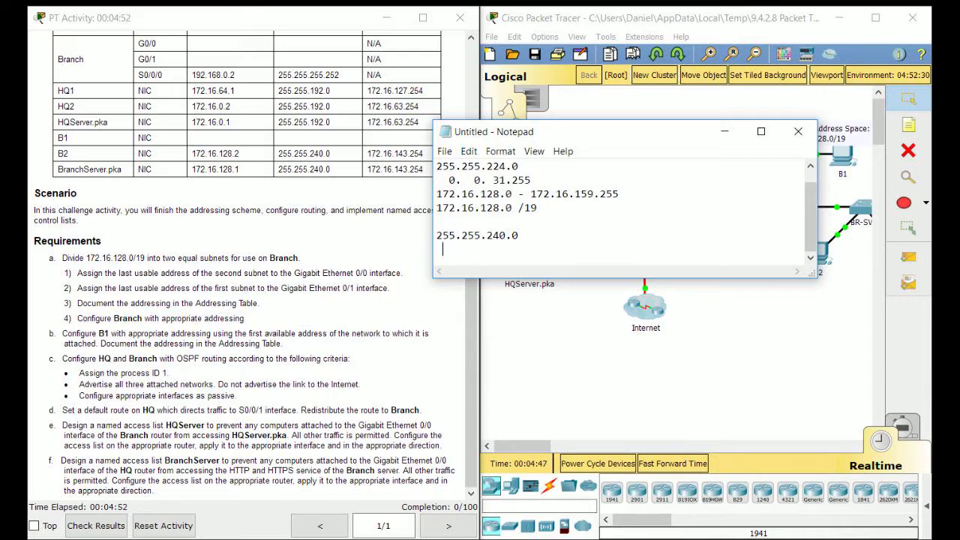
{"action": "type", "text": "  0. 15.255"}
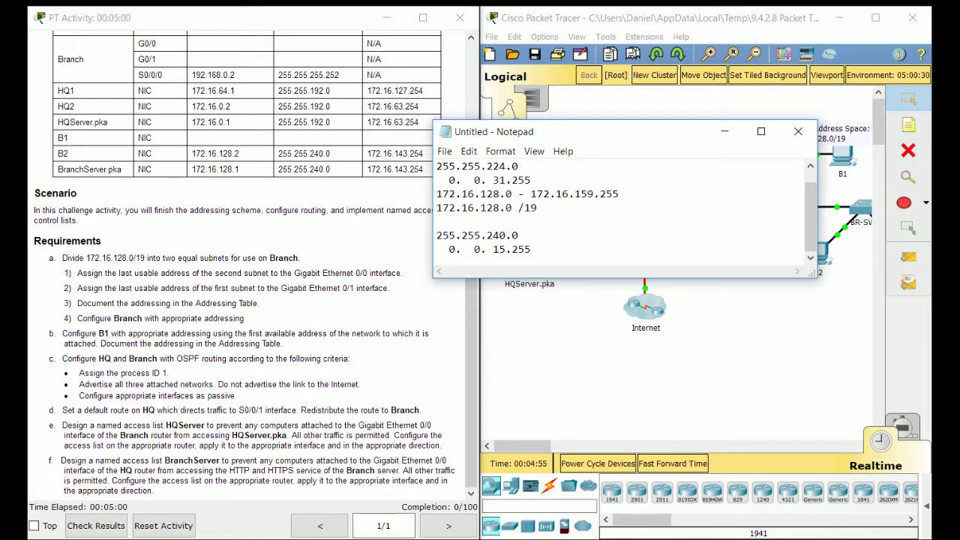
Step: Record the first subnet's address range as 172.16.128.0 - 172.16.143.255
{"action": "key", "text": "Return"}
{"action": "type", "text": "172.16."}
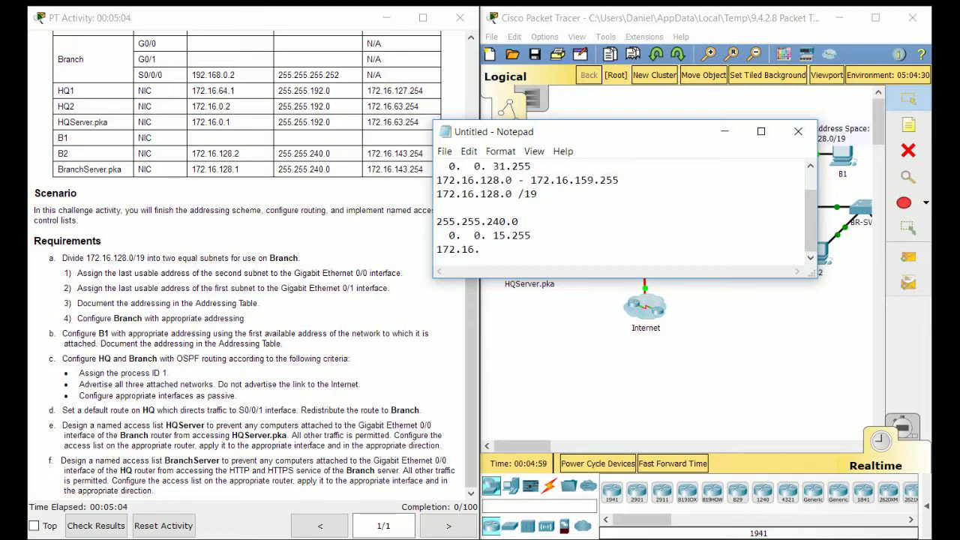
{"action": "type", "text": "128.0 - 172.16."}
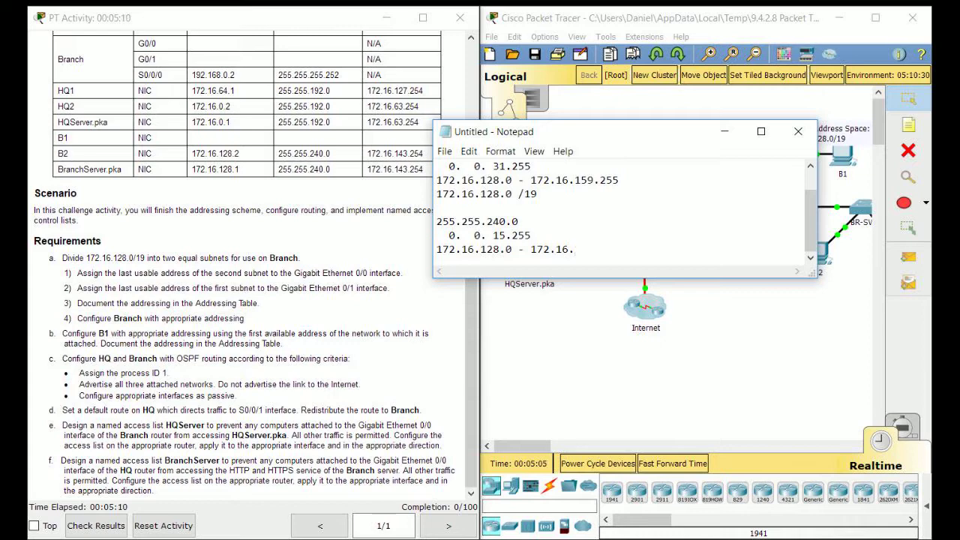
{"action": "type", "text": "143.255"}
{"action": "key", "text": "Return"}
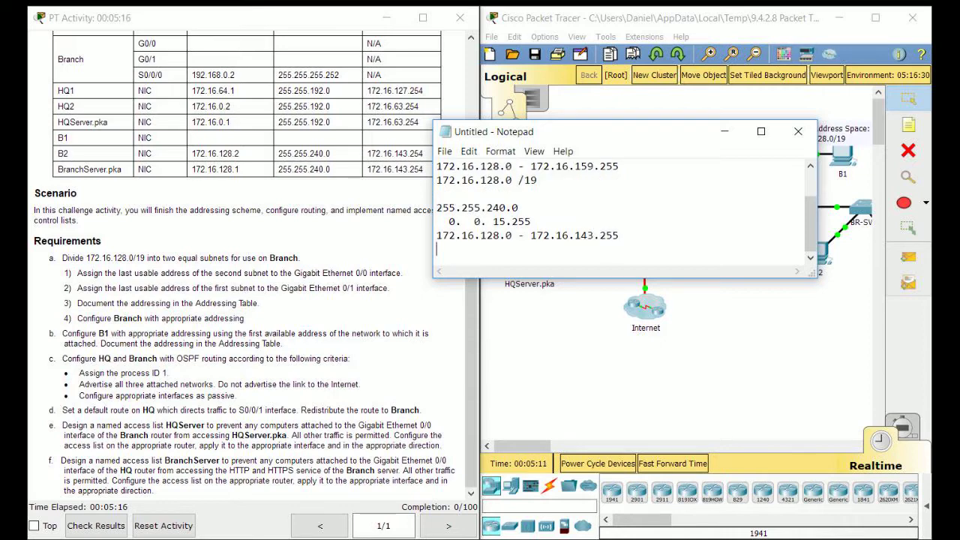
Step: Record the second subnet's address range as 172.16.144.0 - 172.16.159.255, leaving no extra blank lines
{"action": "key", "text": "Return"}
{"action": "key", "text": "BackSpace"}
{"action": "type", "text": "172.16.12"}
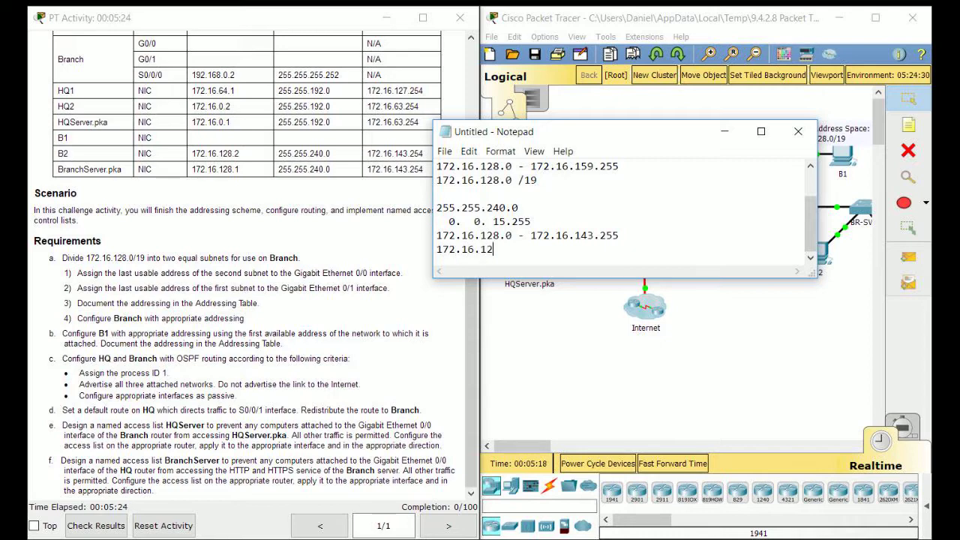
{"action": "key", "text": "BackSpace"}
{"action": "type", "text": "44.0"}
{"action": "type", "text": " - "}
{"action": "type", "text": "172.16."}
{"action": "type", "text": "159.25"}
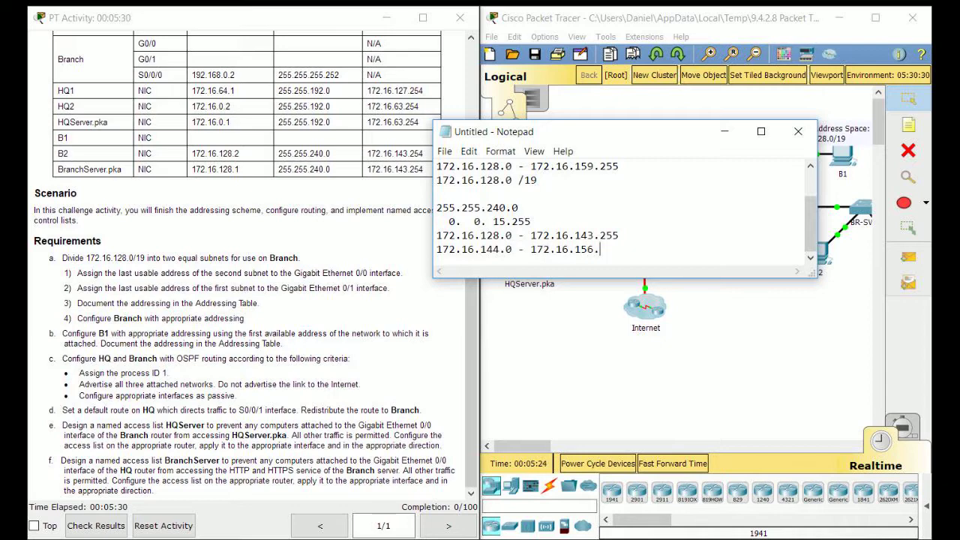
{"action": "type", "text": "5"}
{"action": "key", "text": "Return"}
{"action": "key", "text": "Return"}
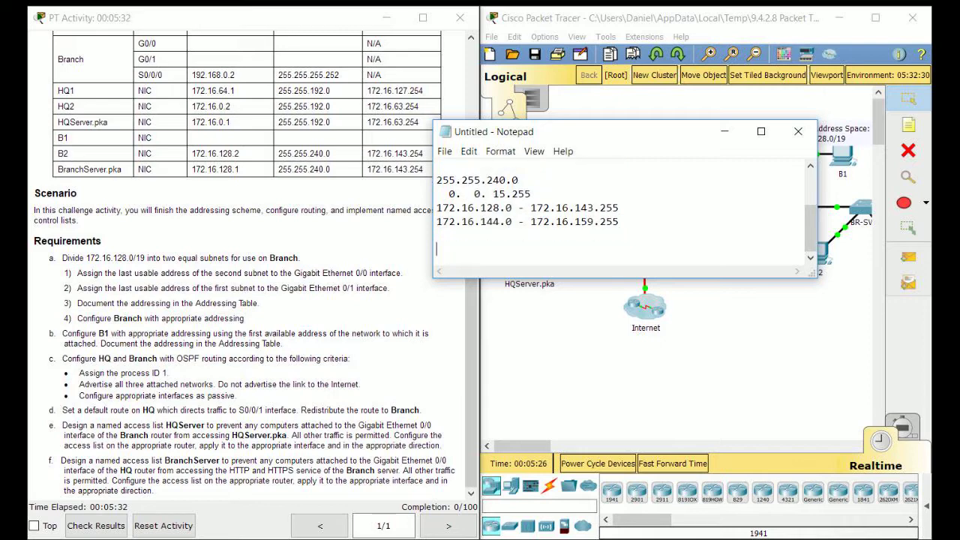
{"action": "key", "text": "BackSpace"}
{"action": "key", "text": "BackSpace"}
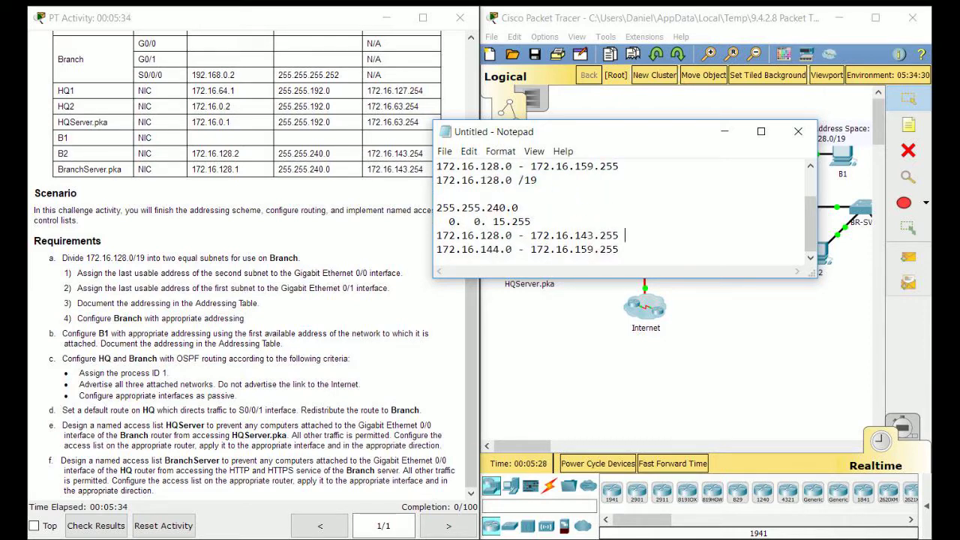
Step: Append the prefix notation to each subnet range: 172.16.128.0 /20 for the first and 172.16.144.0 /20 for the second
{"action": "type", "text": "172.16.128."}
{"action": "key", "text": "BackSpace"}
{"action": "type", "text": "0 /19"}
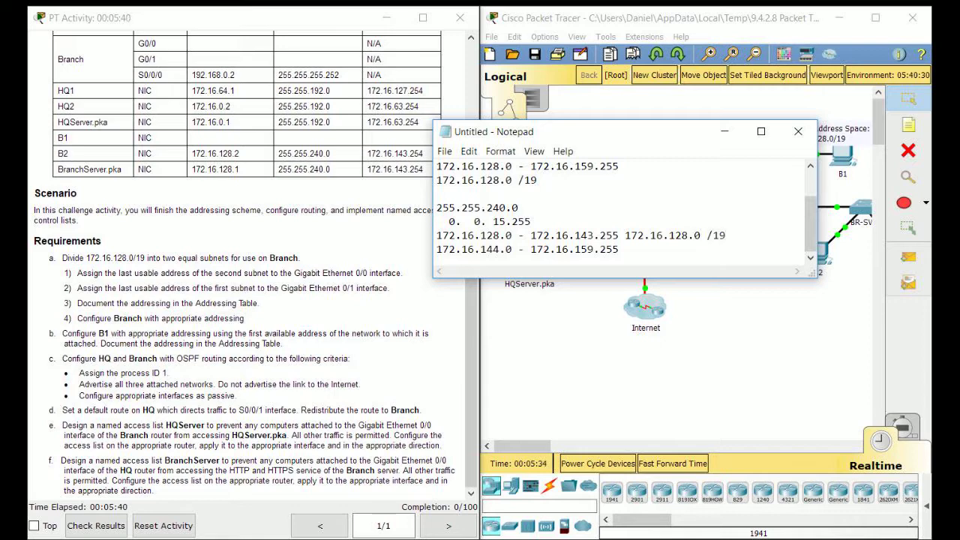
{"action": "key", "text": "BackSpace"}
{"action": "key", "text": "BackSpace"}
{"action": "type", "text": "20 172.16.144.0 /20"}
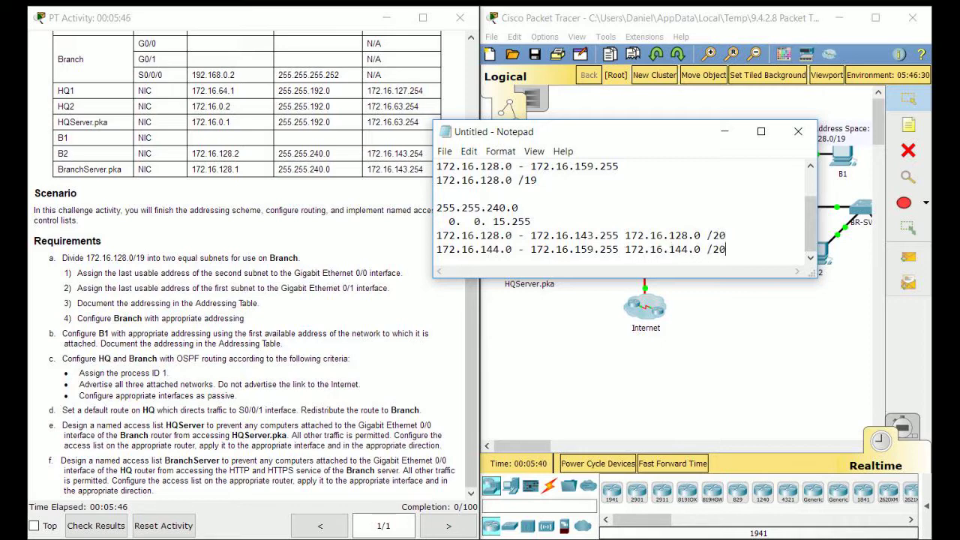
Step: Place the notes over the activity instructions and open the Branch router's command line in Packet Tracer beside them
{"action": "left_click_drag", "start_coordinate": [599, 131], "coordinate": [485, 106]}
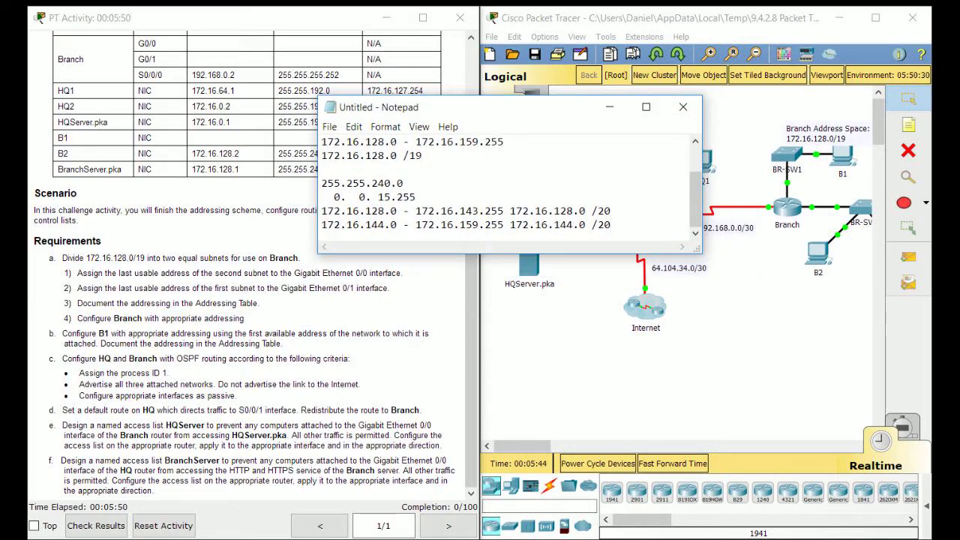
{"action": "key", "text": "alt+Tab"}
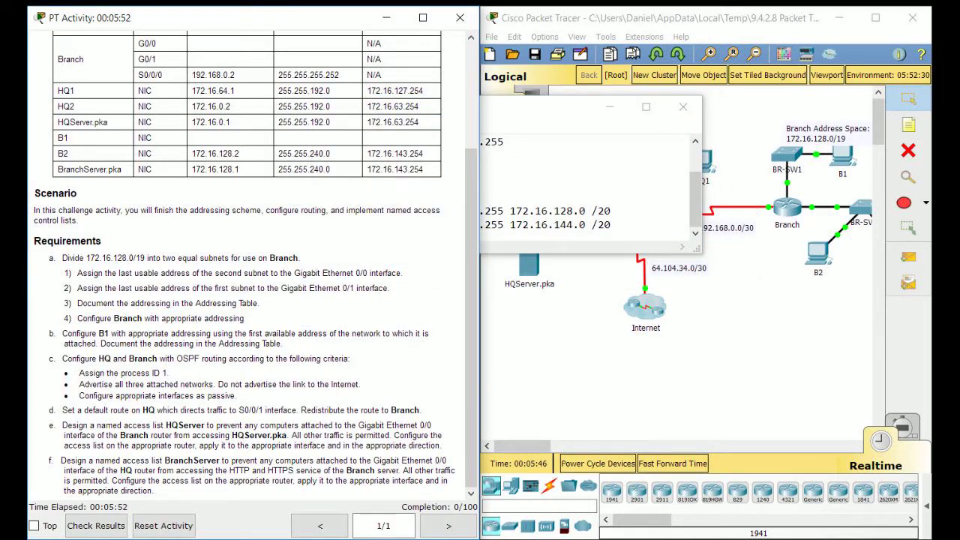
{"action": "left_click_drag", "start_coordinate": [525, 107], "coordinate": [289, 66]}
{"action": "left_click", "coordinate": [786, 207]}
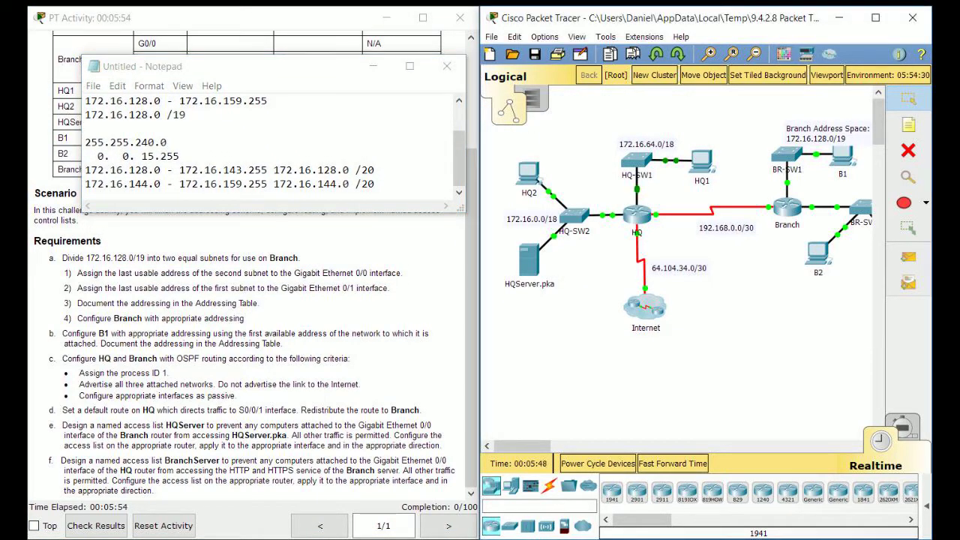
{"action": "left_click", "coordinate": [448, 64]}
{"action": "left_click_drag", "start_coordinate": [495, 81], "coordinate": [669, 90]}
{"action": "left_click", "coordinate": [574, 119]}
Step: Enter privileged EXEC mode and global configuration mode on the Branch router
{"action": "key", "text": "Return"}
{"action": "type", "text": "en"}
{"action": "key", "text": "Return"}
{"action": "type", "text": "conf"}
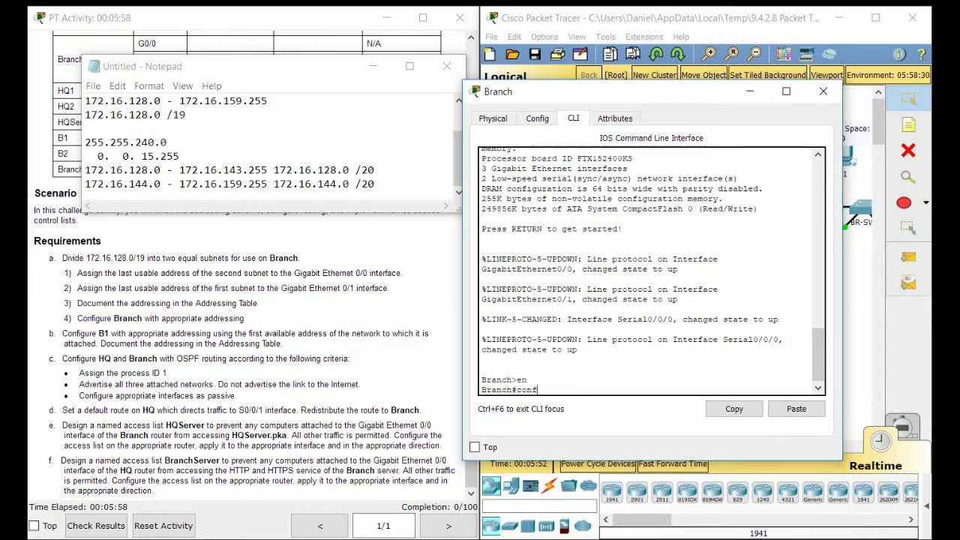
{"action": "type", "text": " t"}
{"action": "key", "text": "Return"}
Step: Assign the IP address 172.16.159.254 with mask 255.255.240.0 to the Branch router's interface g0/0
{"action": "type", "text": "int g0/0"}
{"action": "key", "text": "Return"}
{"action": "type", "text": "ig-if)#i"}
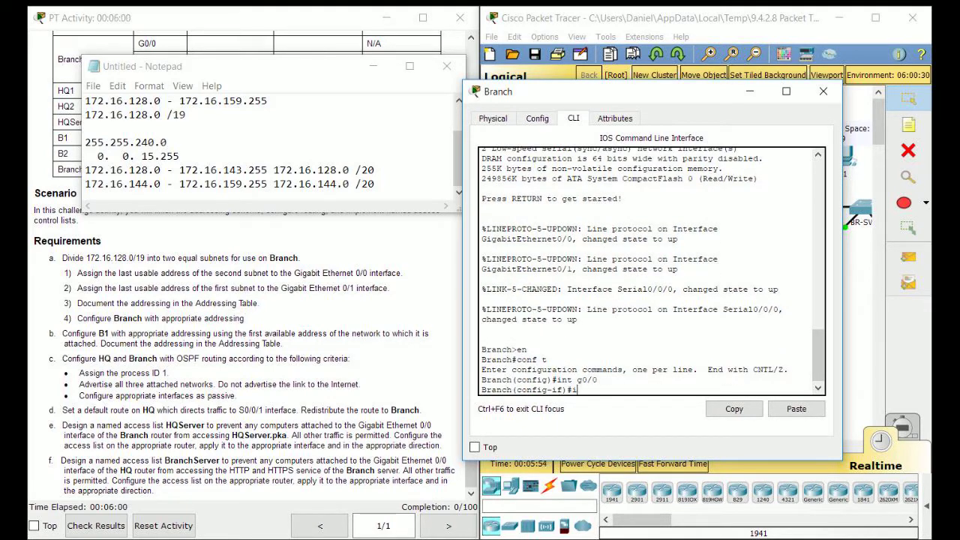
{"action": "type", "text": "p addresss172.16"}
{"action": "type", "text": "144"}
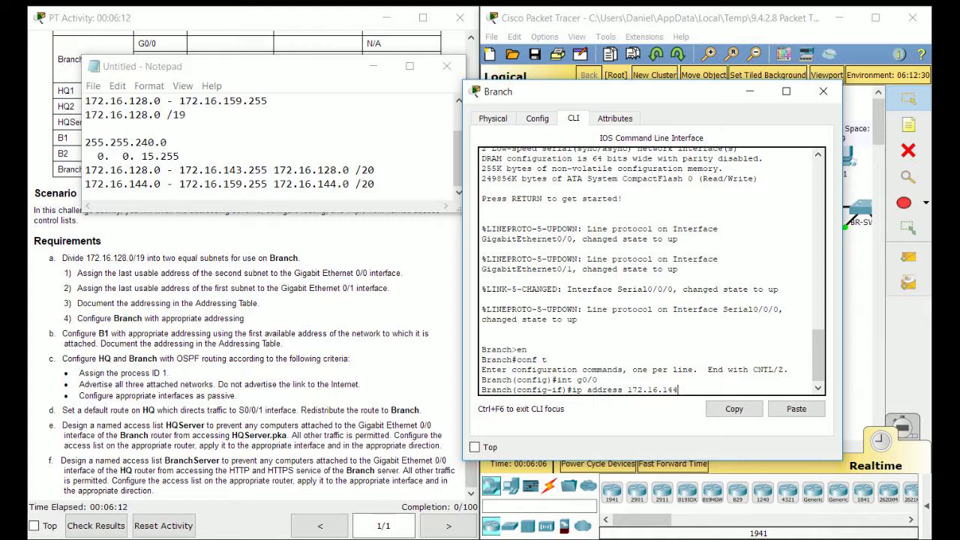
{"action": "key", "text": "BackSpace"}
{"action": "key", "text": "BackSpace"}
{"action": "type", "text": "5"}
{"action": "key", "text": "BackSpace"}
{"action": "type", "text": "9.254 255.255.255.240"}
{"action": "key", "text": "BackSpace"}
{"action": "key", "text": "BackSpace"}
{"action": "key", "text": "BackSpace"}
{"action": "key", "text": "BackSpace"}
{"action": "key", "text": "BackSpace"}
{"action": "key", "text": "BackSpace"}
{"action": "key", "text": "BackSpace"}
{"action": "type", "text": "240.0"}
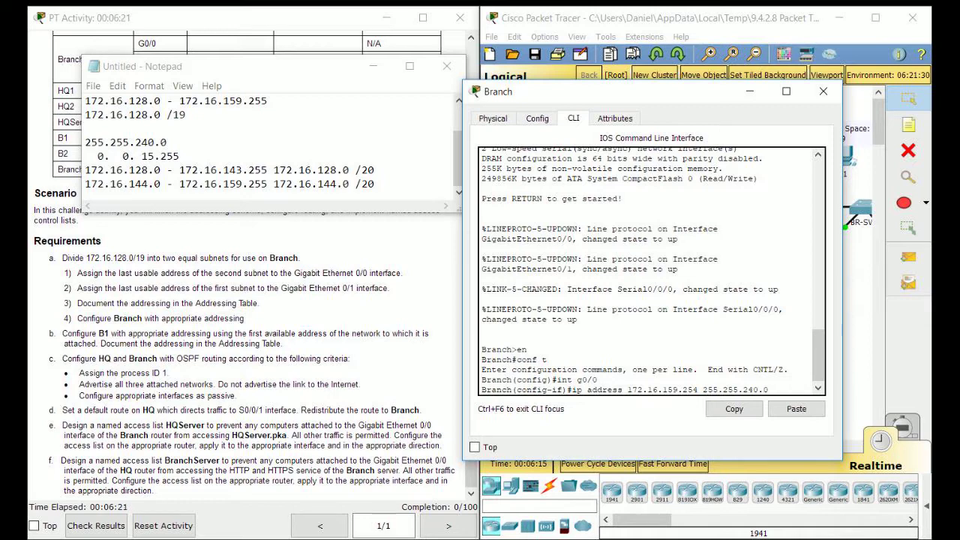
{"action": "key", "text": "Return"}
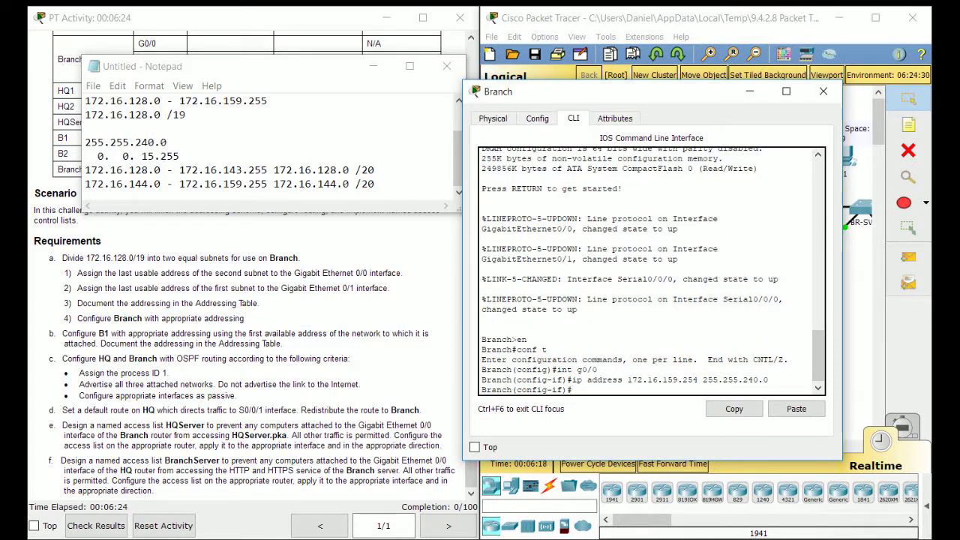
Step: Enable the Branch router's interface g0/0 with the no shutdown command
{"action": "key", "text": "Up"}
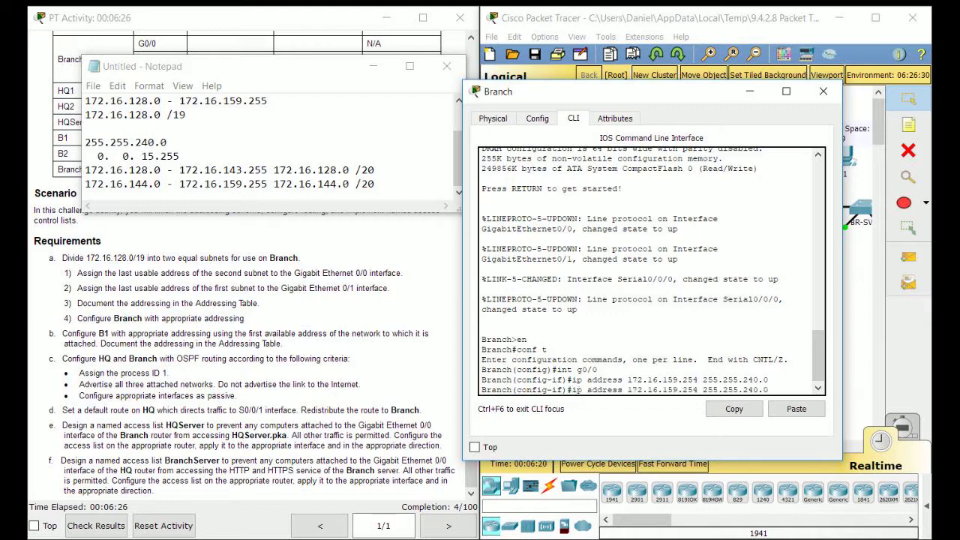
{"action": "key", "text": "Down"}
{"action": "type", "text": "no sh"}
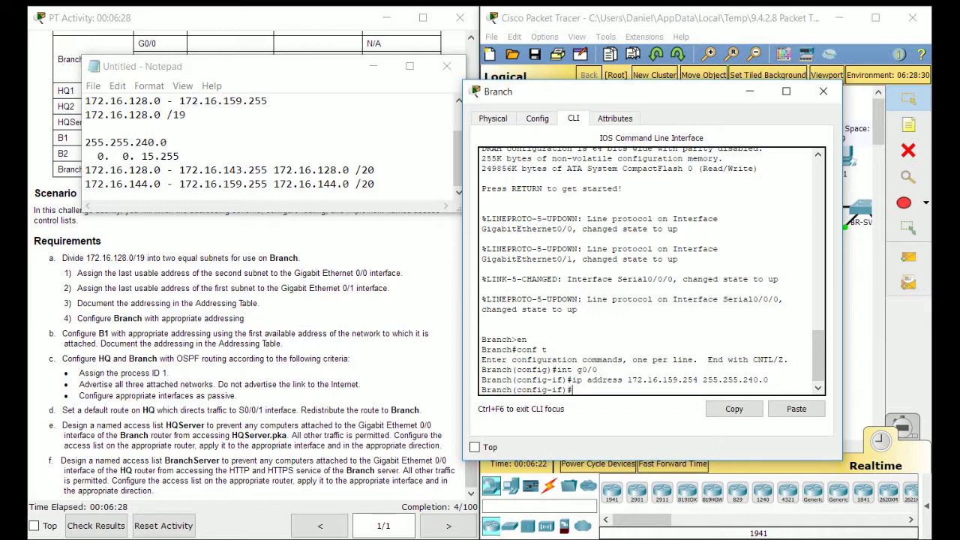
{"action": "key", "text": "Return"}
Step: Assign the IP address 172.16.143.254 with mask 255.255.240.0 to the Branch router's interface g0/1
{"action": "type", "text": "int g0/1"}
{"action": "key", "text": "Return"}
{"action": "type", "text": "i"}
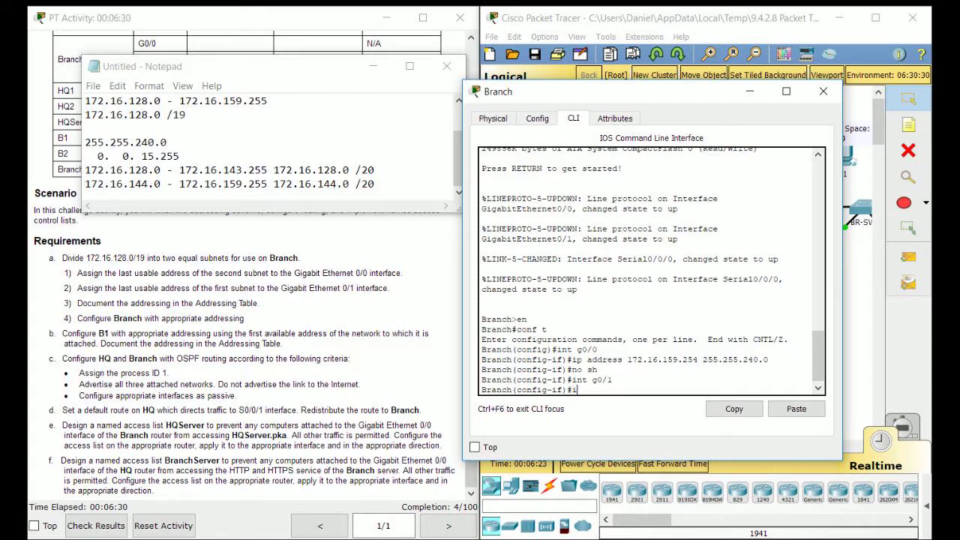
{"action": "type", "text": "p address 172"}
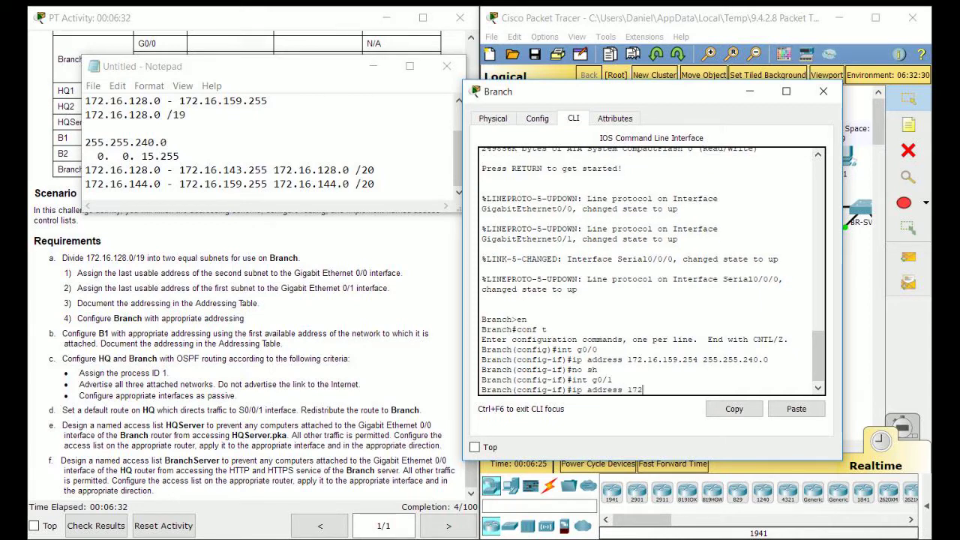
{"action": "type", "text": ".16.143."}
{"action": "type", "text": "254 255.255.2400"}
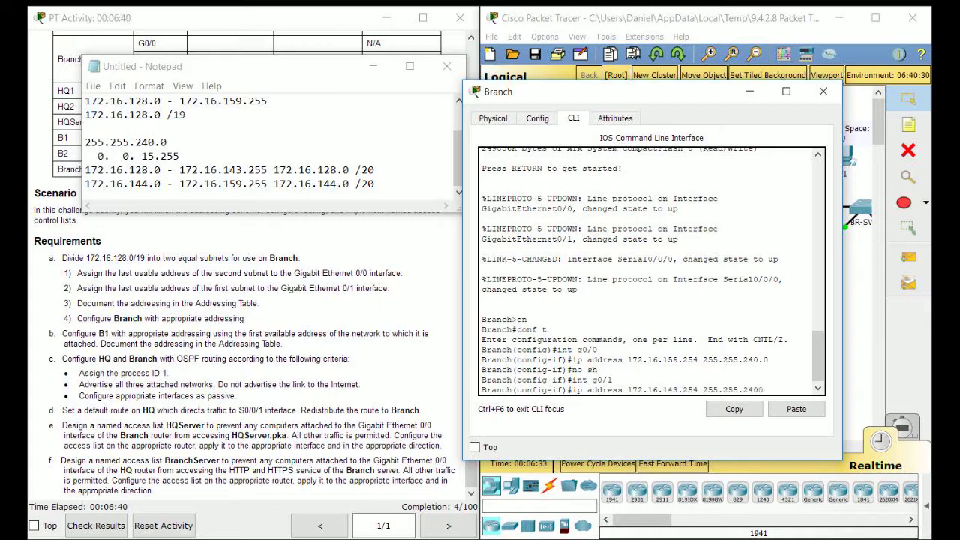
{"action": "type", "text": ".0"}
{"action": "key", "text": "Return"}
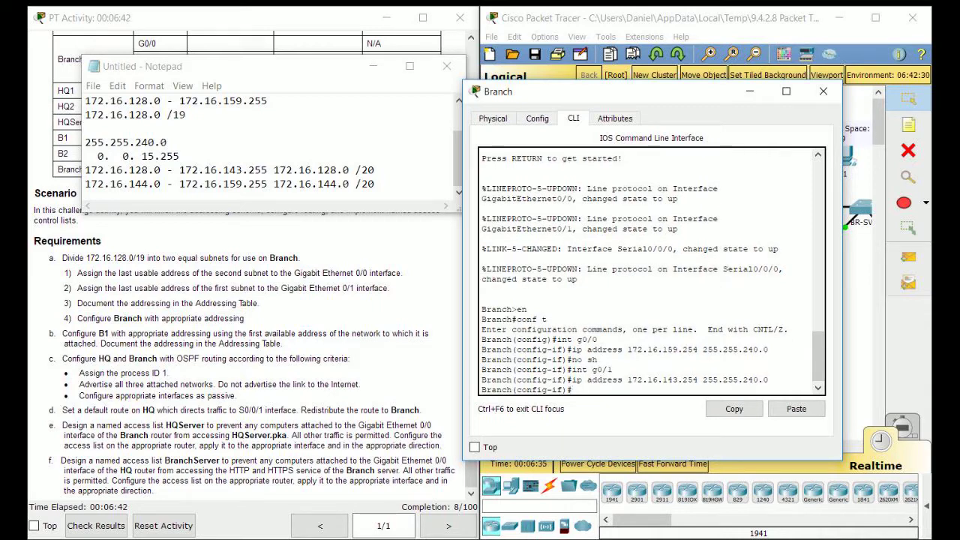
Step: Review the two /20 subnet ranges in the notes and close the Branch router's window
{"action": "left_click", "coordinate": [180, 156]}
{"action": "double_click", "coordinate": [266, 171]}
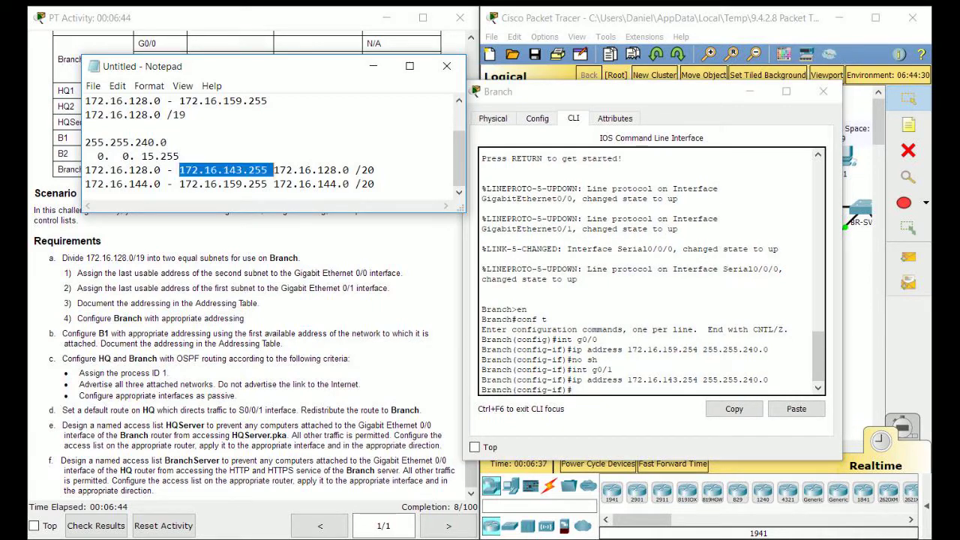
{"action": "left_click", "coordinate": [262, 170]}
{"action": "left_click", "coordinate": [267, 184]}
{"action": "left_click_drag", "start_coordinate": [261, 171], "coordinate": [173, 183]}
{"action": "left_click", "coordinate": [262, 183]}
{"action": "left_click", "coordinate": [280, 170]}
{"action": "left_click", "coordinate": [651, 330]}
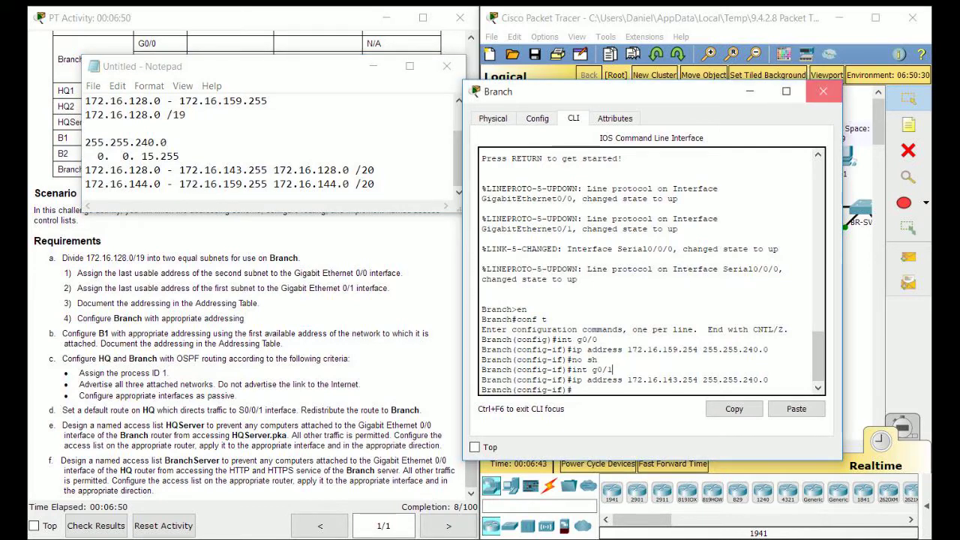
{"action": "left_click", "coordinate": [823, 91]}
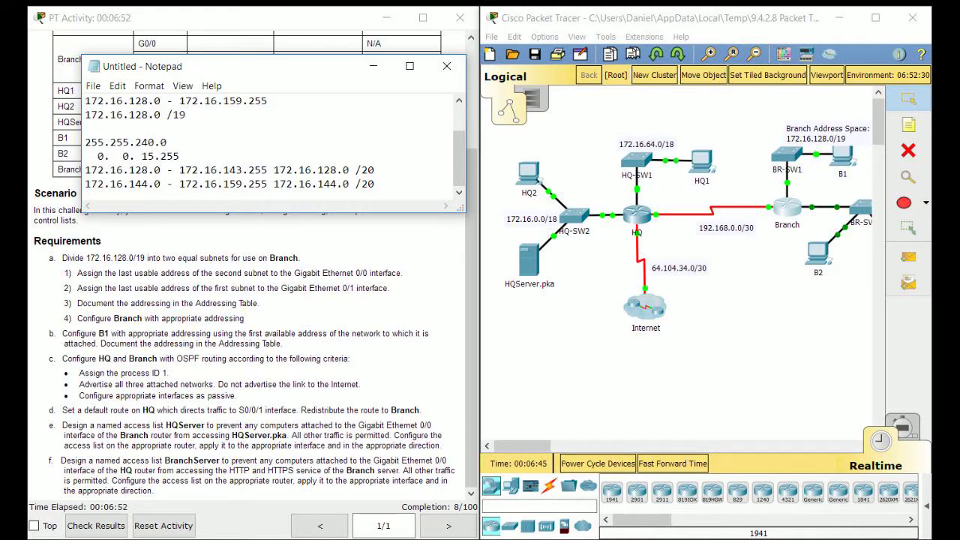
Step: Open the IP configuration of PC B1 and check in the topology which Branch router interface serves its network
{"action": "left_click", "coordinate": [787, 207]}
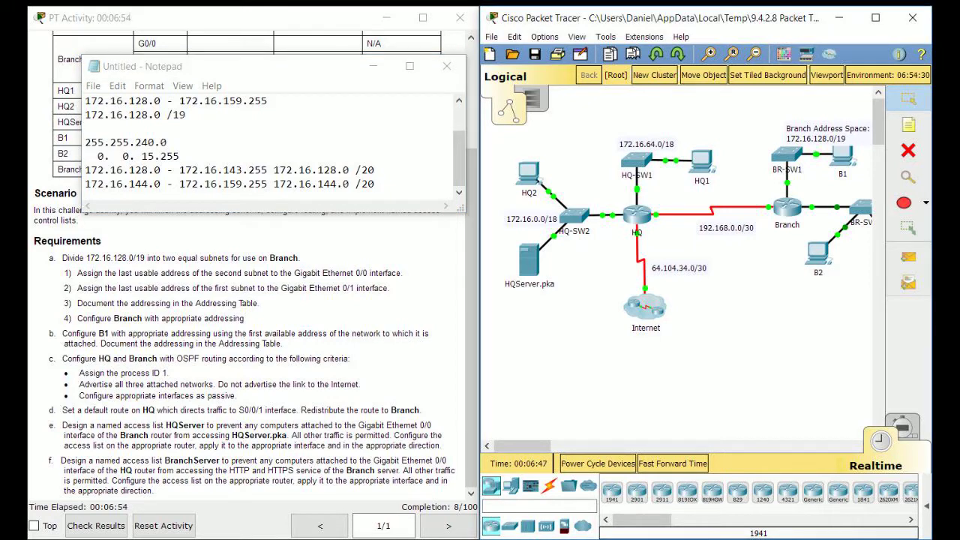
{"action": "left_click", "coordinate": [841, 154]}
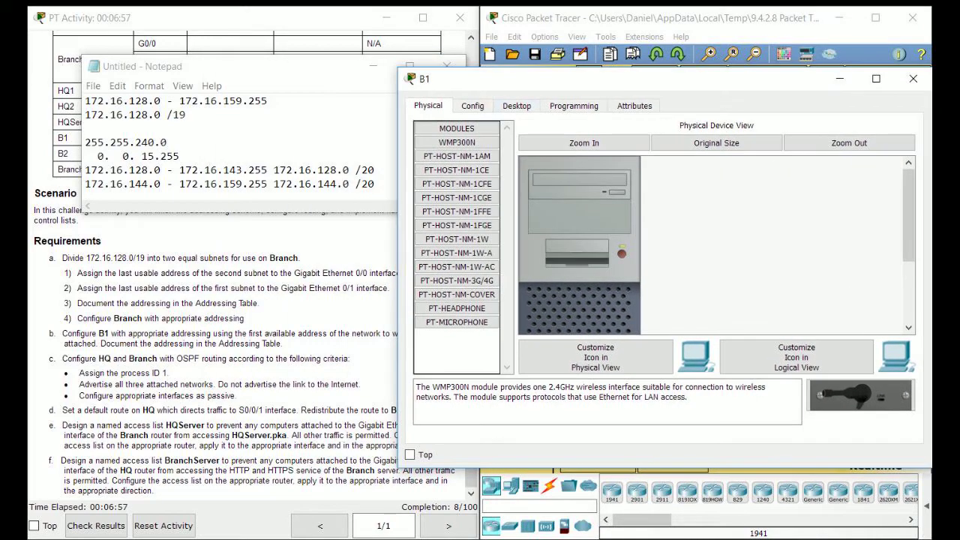
{"action": "left_click", "coordinate": [517, 106]}
{"action": "left_click", "coordinate": [461, 153]}
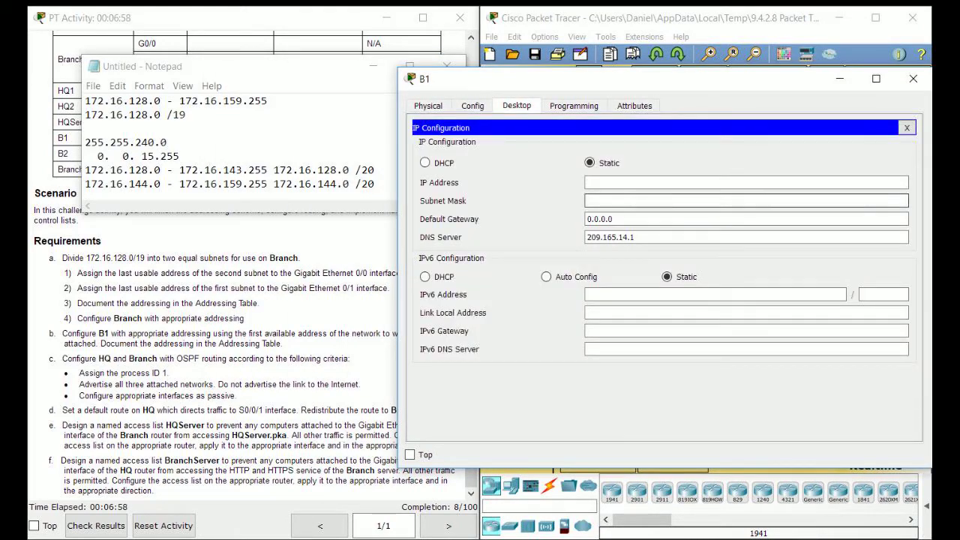
{"action": "left_click", "coordinate": [633, 183]}
{"action": "left_click_drag", "start_coordinate": [635, 79], "coordinate": [668, 222]}
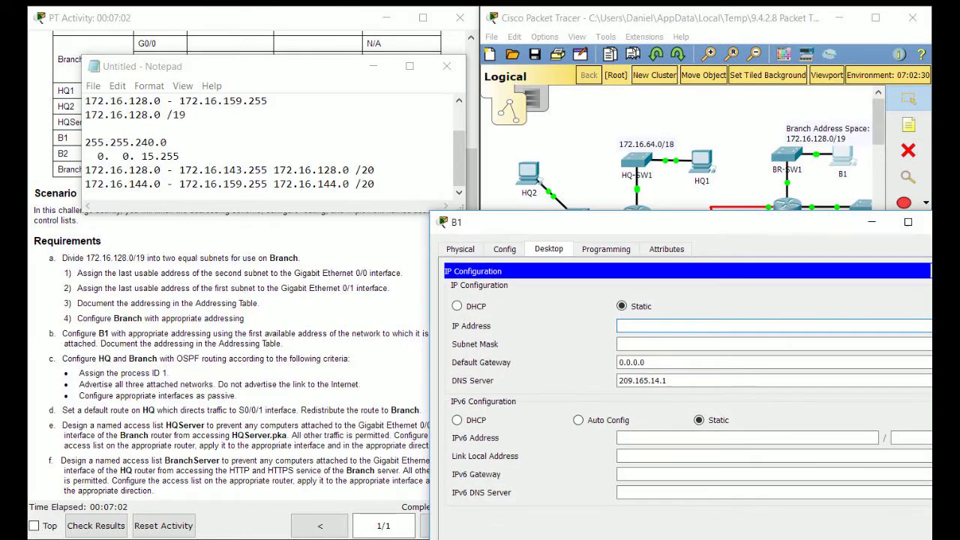
{"action": "left_click", "coordinate": [738, 184]}
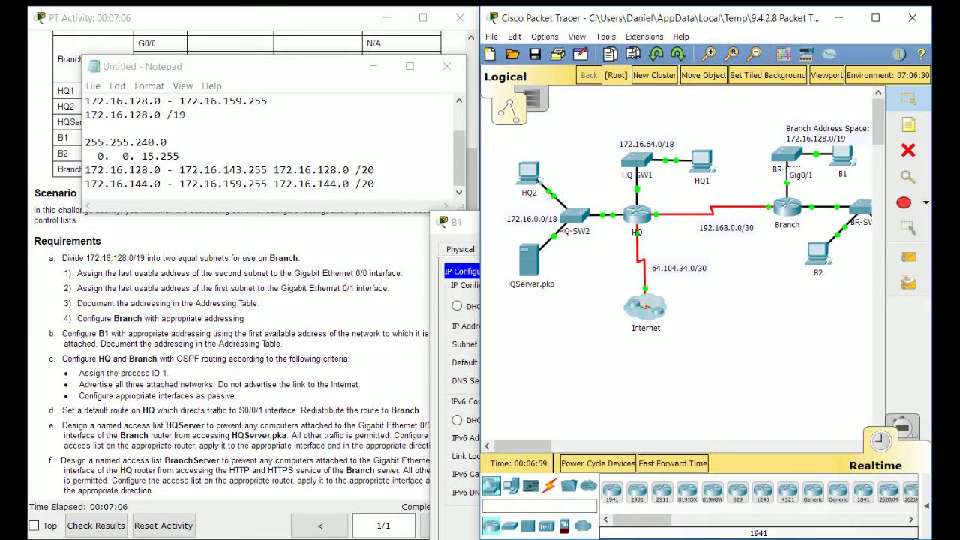
{"action": "left_click", "coordinate": [459, 223]}
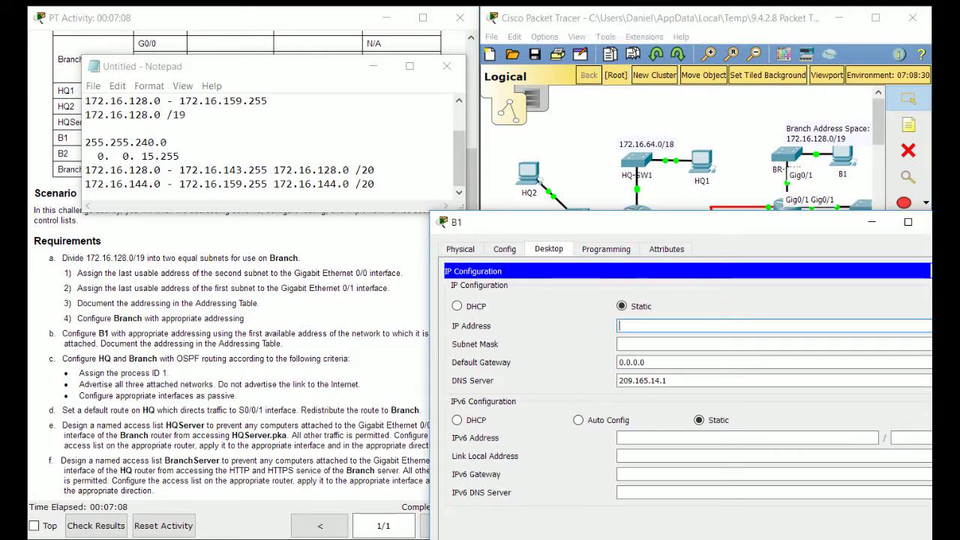
{"action": "left_click_drag", "start_coordinate": [772, 223], "coordinate": [794, 155]}
Step: Mark the 172.16.144.0 /20 subnet in the notes and give B1 the static IP address 172.16.144.1 with subnet mask 255.255.240.0
{"action": "left_click_drag", "start_coordinate": [376, 170], "coordinate": [84, 171]}
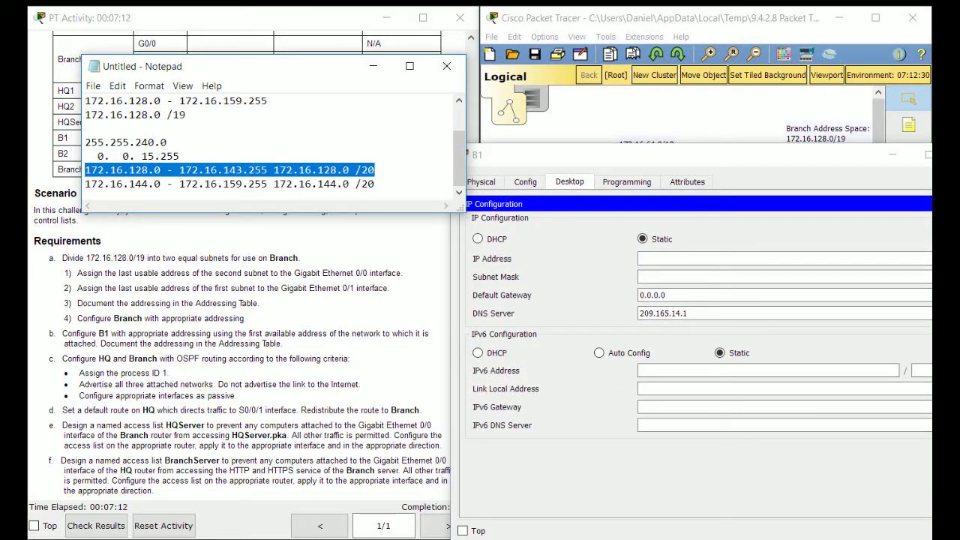
{"action": "left_click", "coordinate": [698, 259]}
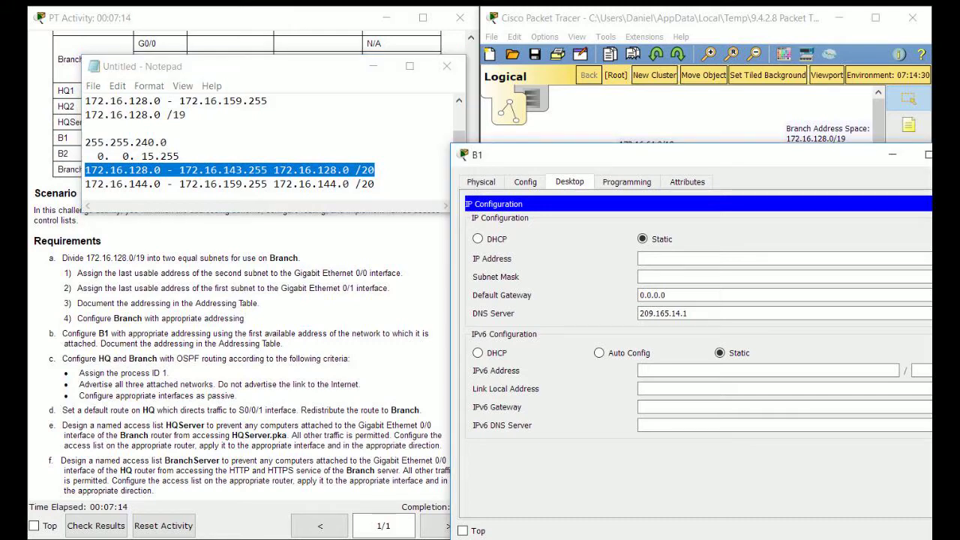
{"action": "left_click_drag", "start_coordinate": [376, 185], "coordinate": [90, 185]}
{"action": "left_click", "coordinate": [708, 259]}
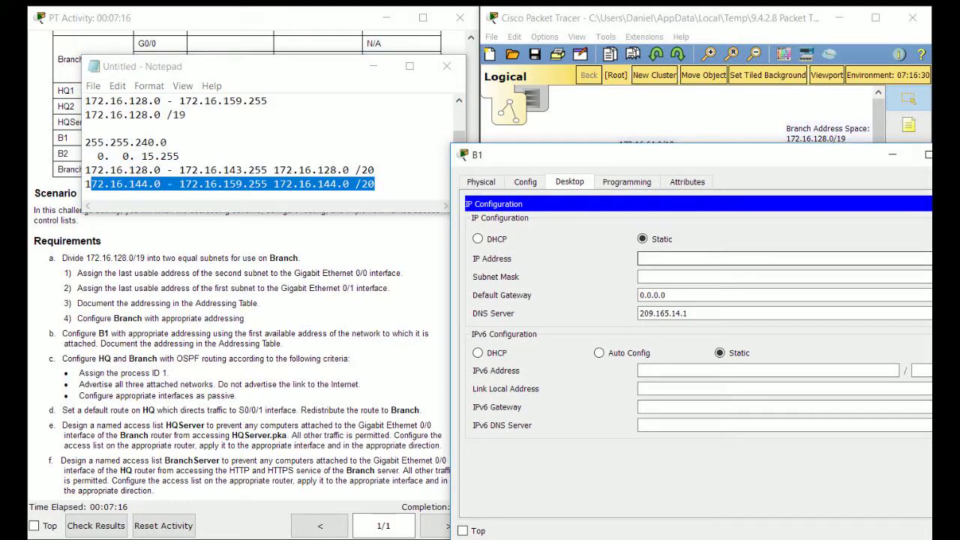
{"action": "type", "text": "172.16.144.1"}
{"action": "key", "text": "Tab"}
{"action": "type", "text": "255.255.24"}
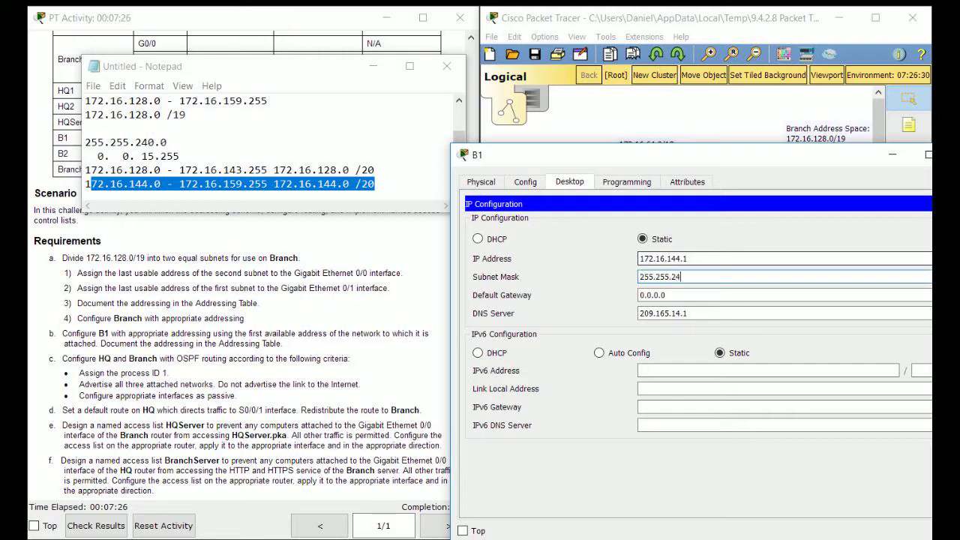
{"action": "type", "text": "0.0"}
{"action": "key", "text": "Tab"}
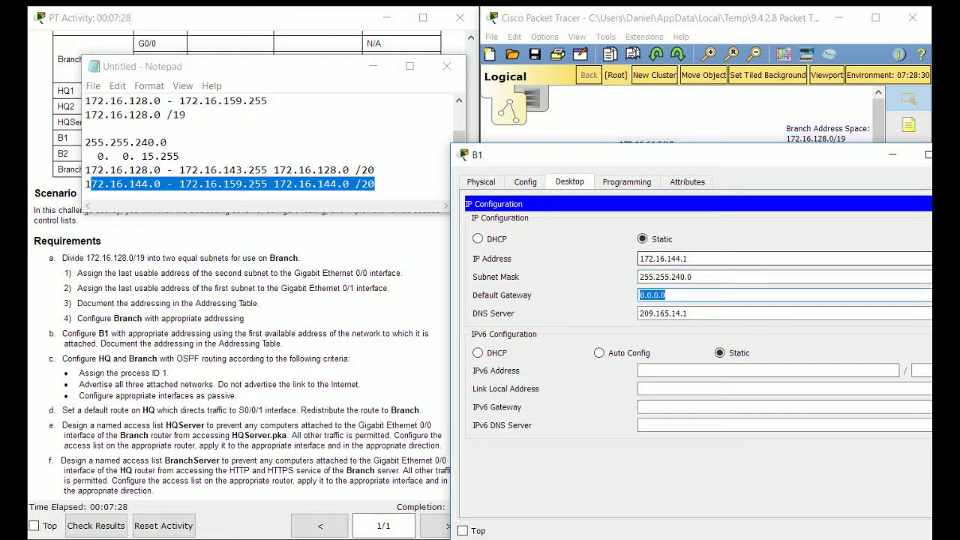
Step: Set B1's default gateway to 172.16.159.254 and close its window
{"action": "type", "text": "172.16.15"}
{"action": "key", "text": "BackSpace"}
{"action": "type", "text": "43"}
{"action": "type", "text": "59.254"}
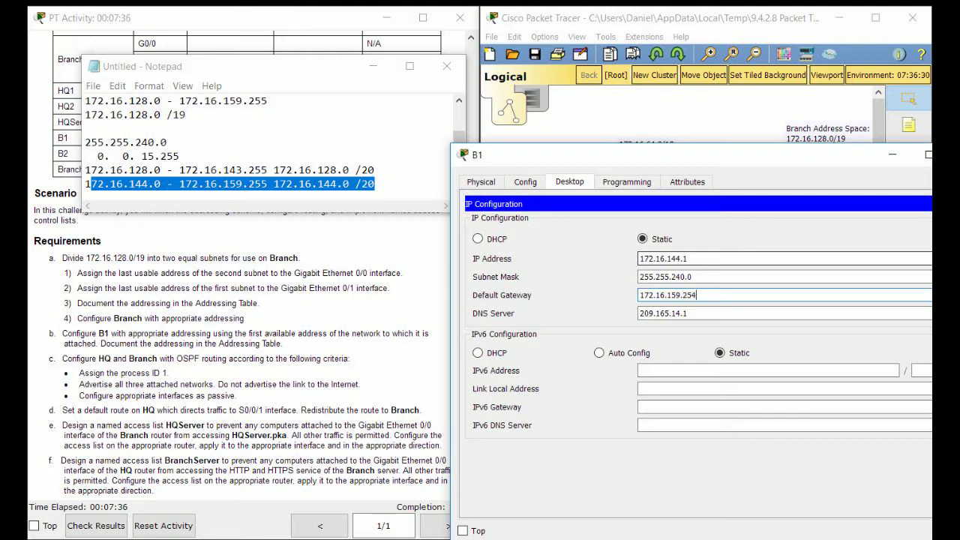
{"action": "left_click_drag", "start_coordinate": [637, 155], "coordinate": [507, 134]}
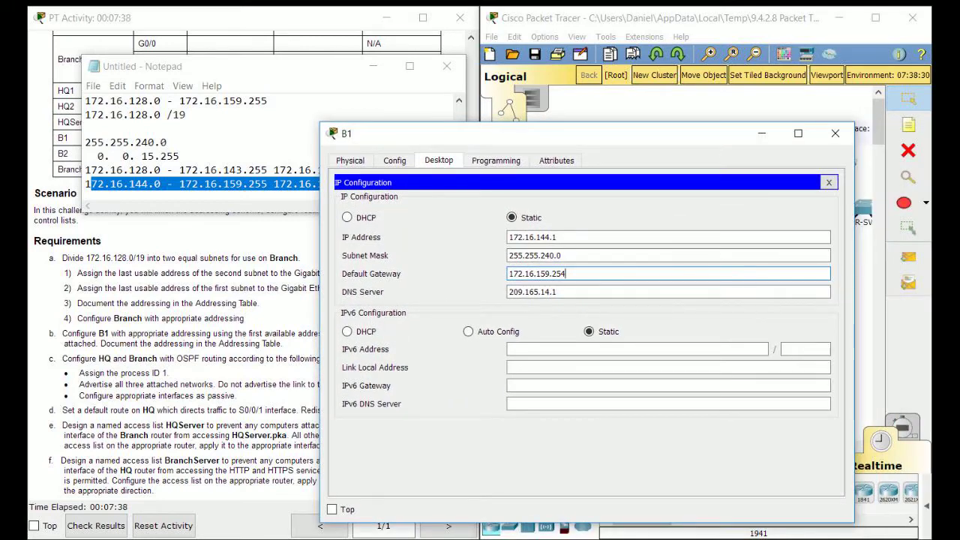
{"action": "left_click", "coordinate": [834, 133]}
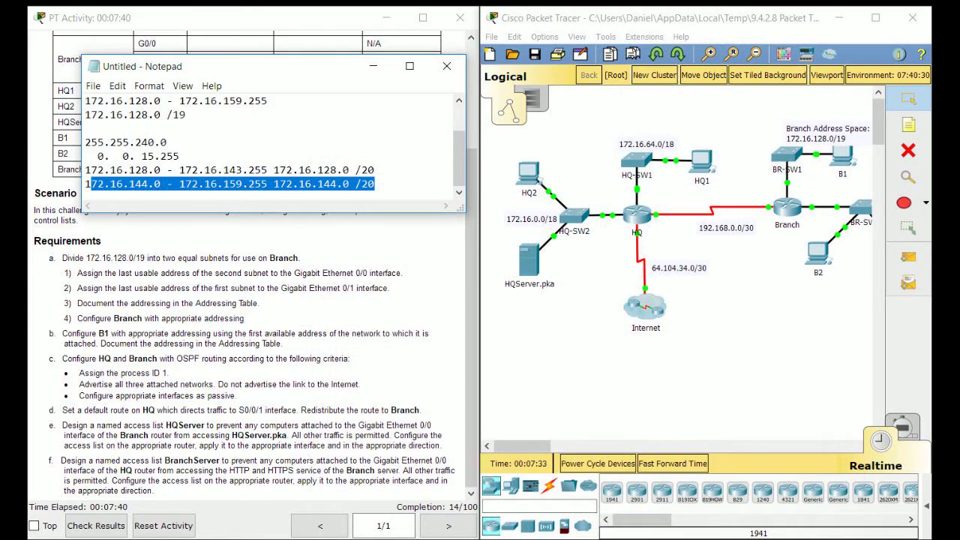
Step: Open the HQ router's command line and enter privileged EXEC mode and global configuration mode
{"action": "left_click", "coordinate": [786, 207]}
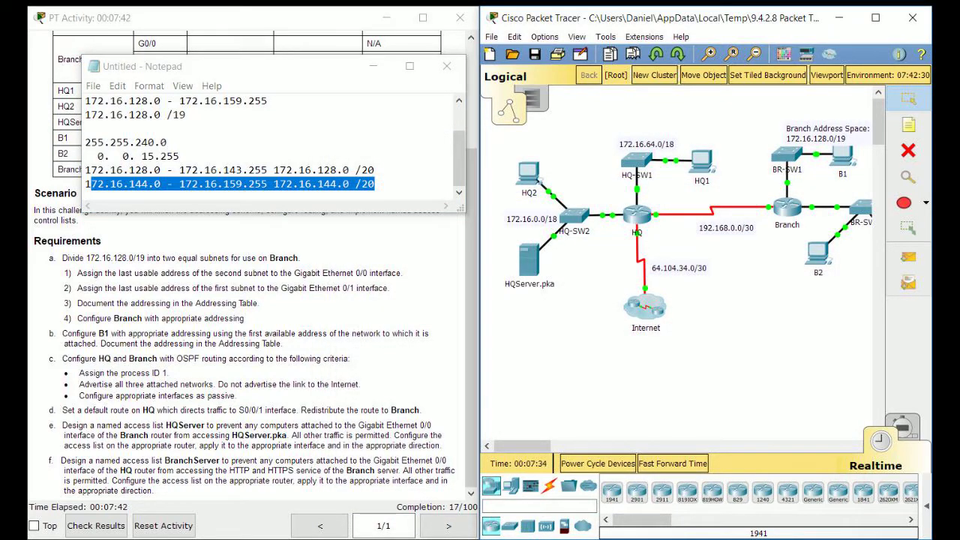
{"action": "left_click", "coordinate": [637, 214]}
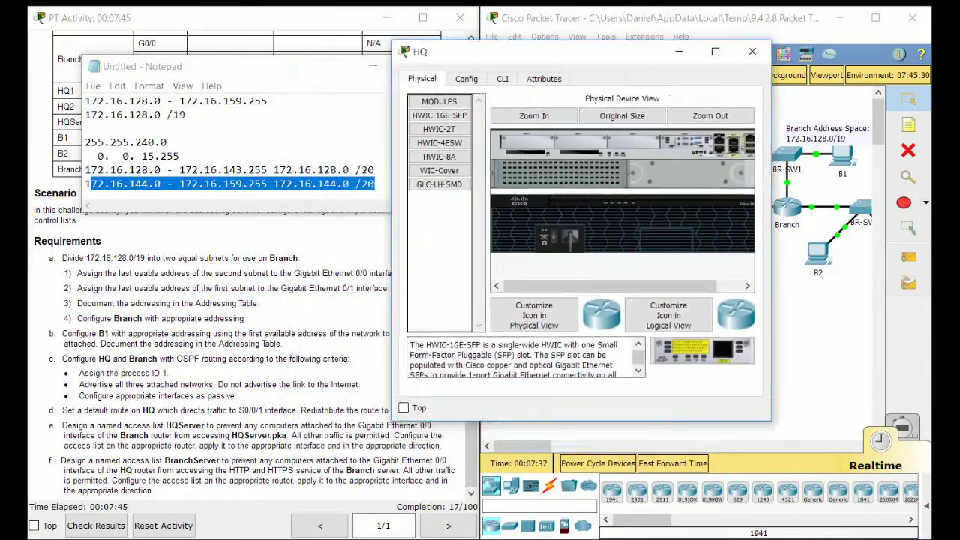
{"action": "left_click_drag", "start_coordinate": [625, 52], "coordinate": [682, 54]}
{"action": "left_click", "coordinate": [557, 80]}
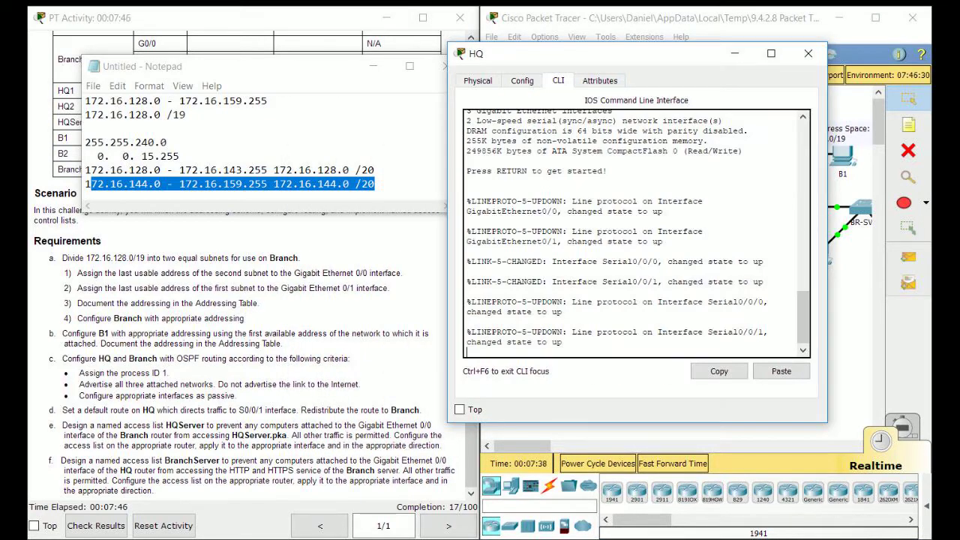
{"action": "key", "text": "Return"}
{"action": "type", "text": "en"}
{"action": "key", "text": "Return"}
{"action": "type", "text": "conf t"}
{"action": "key", "text": "Return"}
Step: Start OSPF process 1 on the HQ router and place its window beside the topology
{"action": "type", "text": "r"}
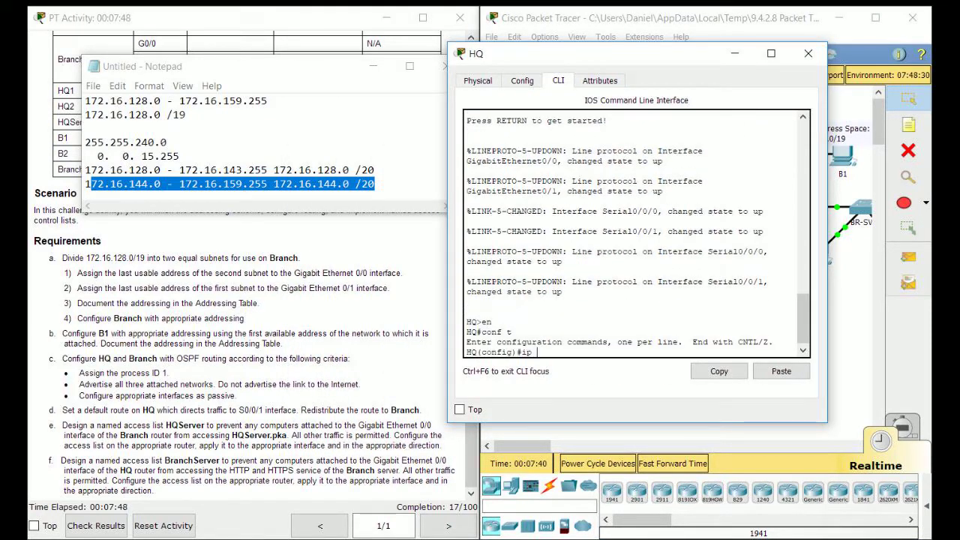
{"action": "type", "text": "outer ospf 1"}
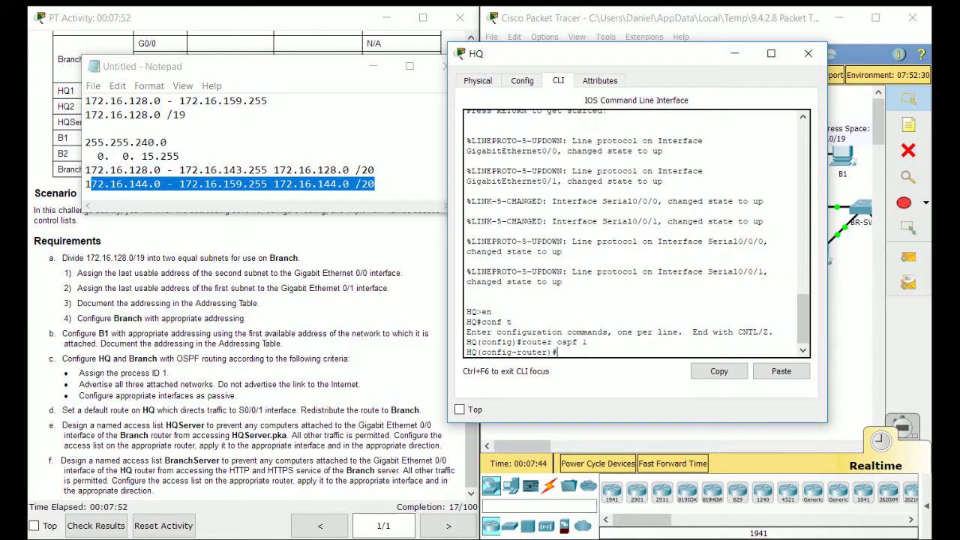
{"action": "key", "text": "Return"}
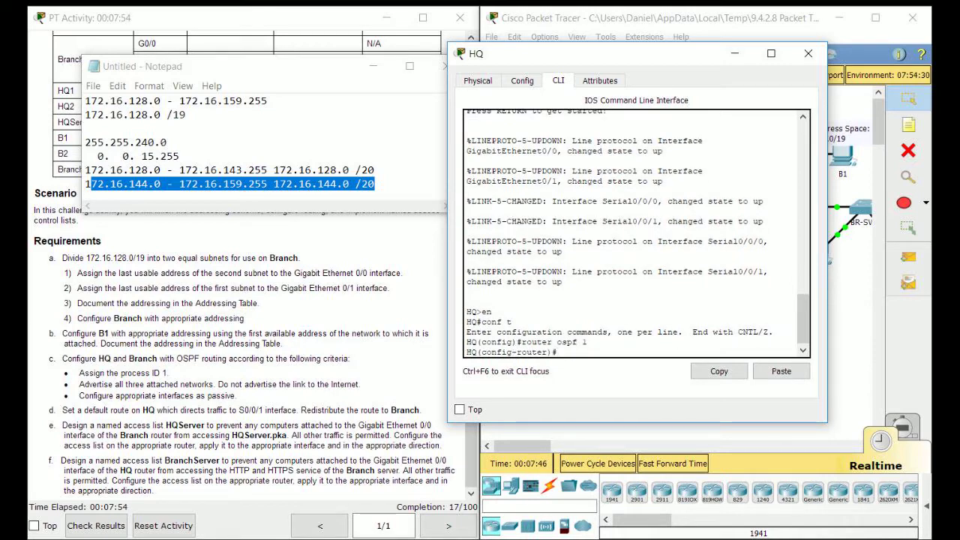
{"action": "left_click_drag", "start_coordinate": [598, 55], "coordinate": [251, 31]}
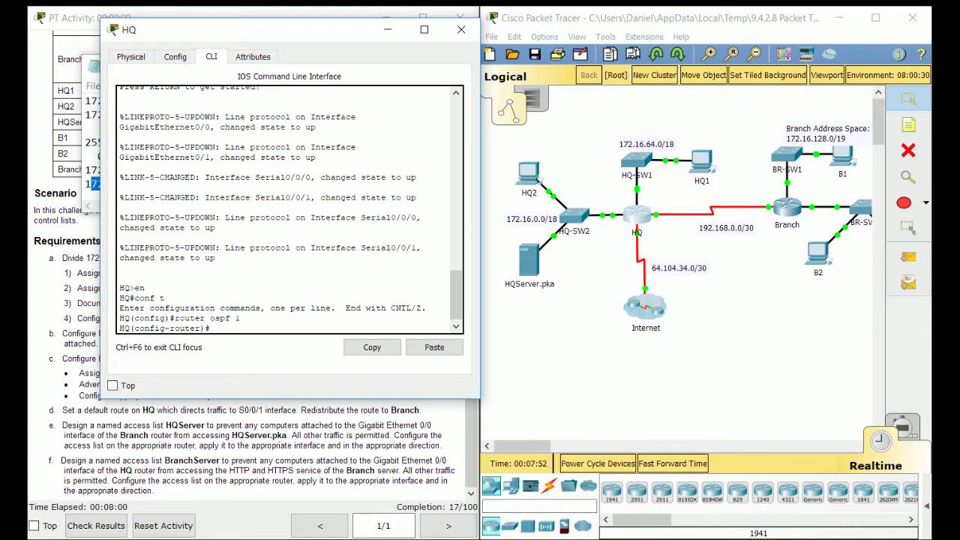
{"action": "left_click_drag", "start_coordinate": [251, 31], "coordinate": [224, 53]}
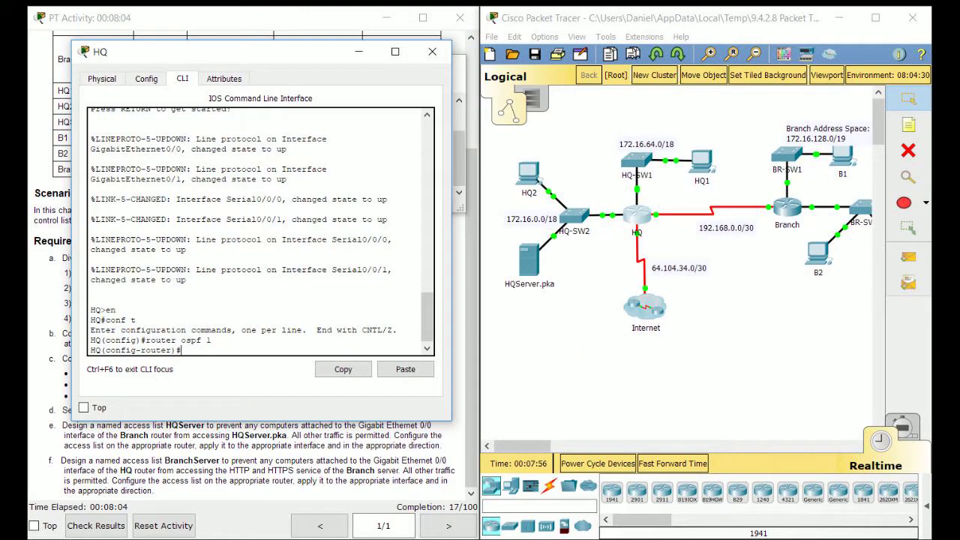
Step: Advertise network 172.16.0.0 with wildcard mask 0.0.63.255 in area 0 on the HQ router
{"action": "type", "text": "network 172.16.0.0"}
{"action": "type", "text": "0.0.6"}
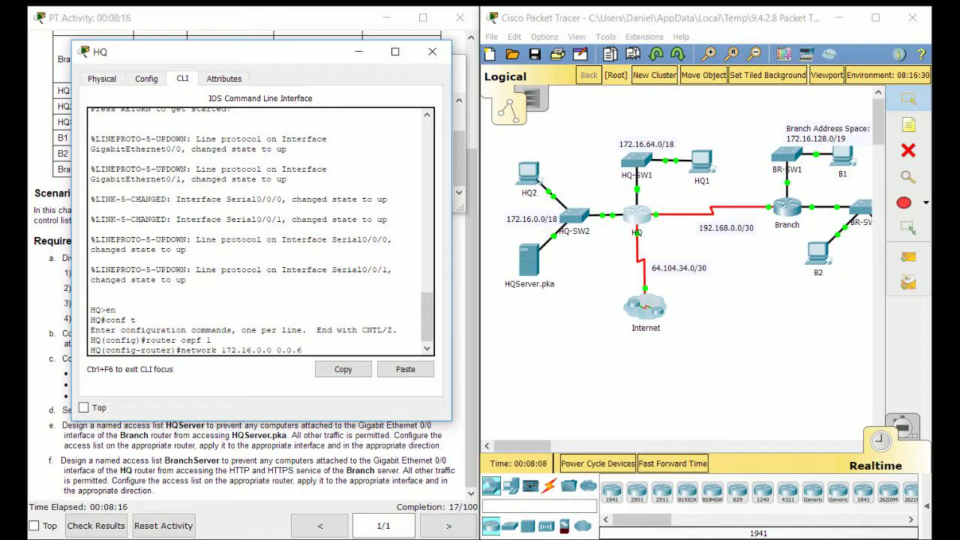
{"action": "type", "text": "3.255"}
{"action": "key", "text": "Return"}
{"action": "key", "text": "Up"}
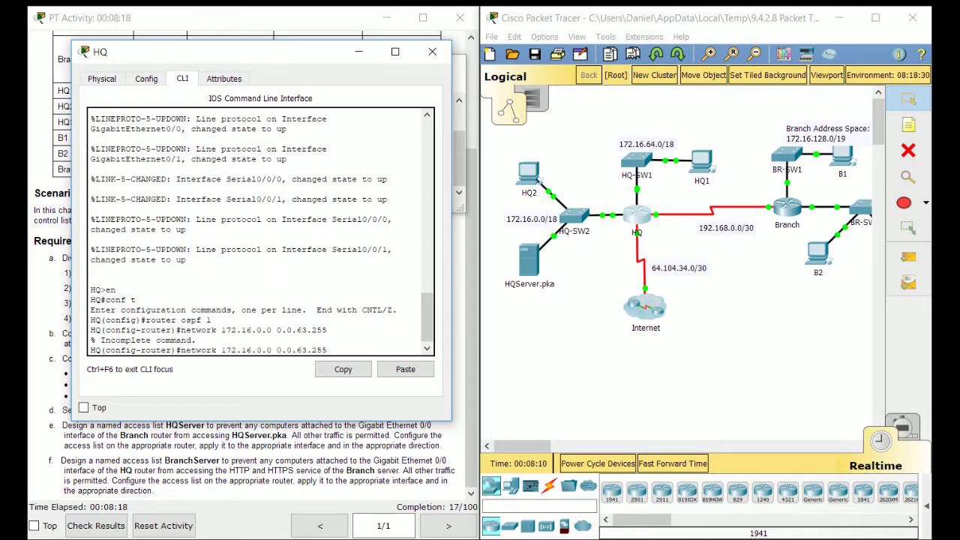
{"action": "type", "text": "area 0"}
{"action": "key", "text": "Return"}
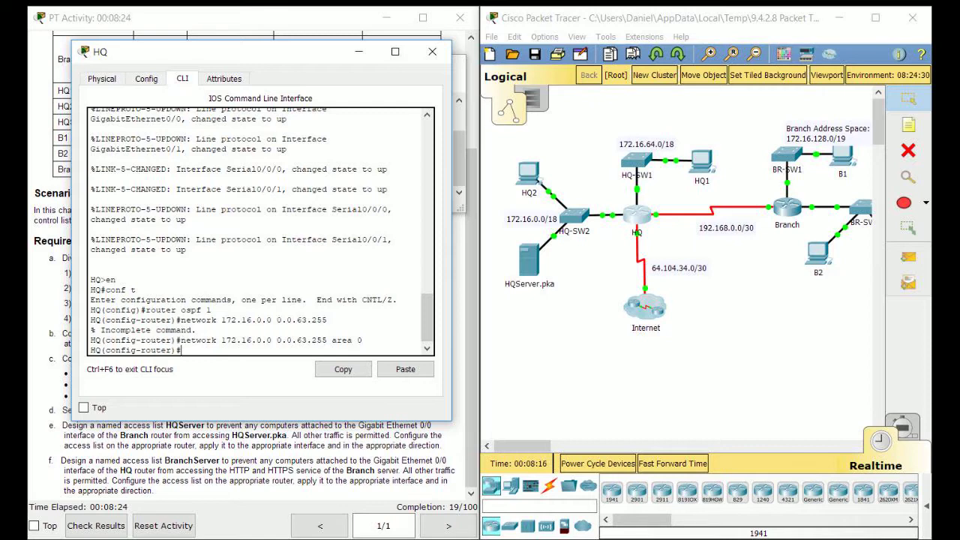
Step: Advertise network 172.16.64.0 with wildcard mask 0.0.63.255 in area 0 on the HQ router
{"action": "type", "text": "network 172.16.64.0 0"}
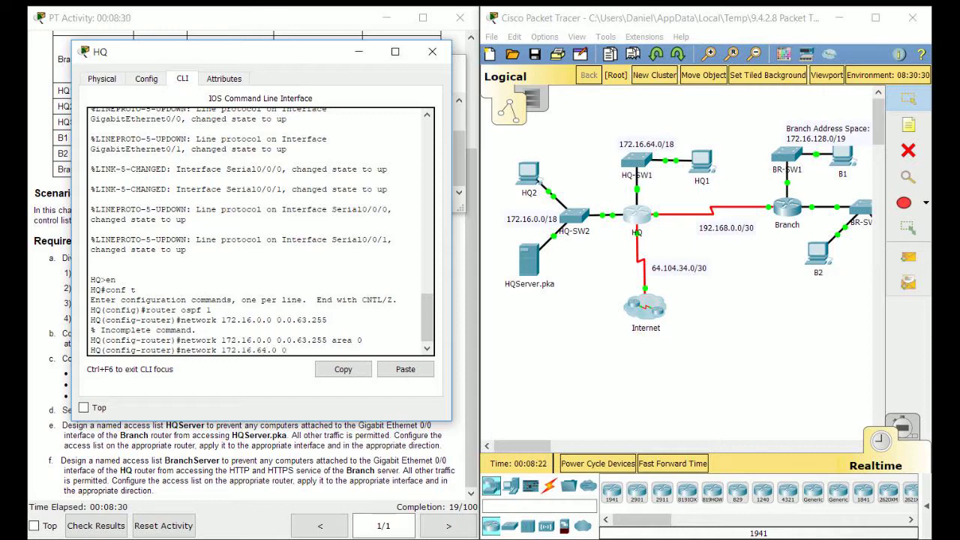
{"action": "type", "text": ".0.632"}
{"action": "type", "text": "255 area 0"}
{"action": "key", "text": "Return"}
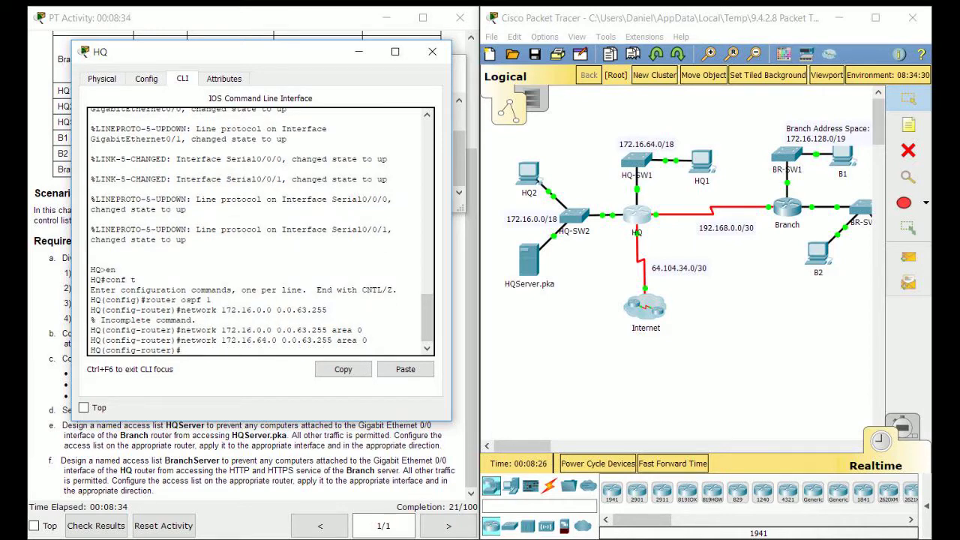
Step: Advertise network 192.168.0.0 with wildcard mask 0.0.0.3 in area 0 on HQ and make its OSPF interfaces passive by default
{"action": "type", "text": "network 192.168.0.0 0.0.0.3 area 0"}
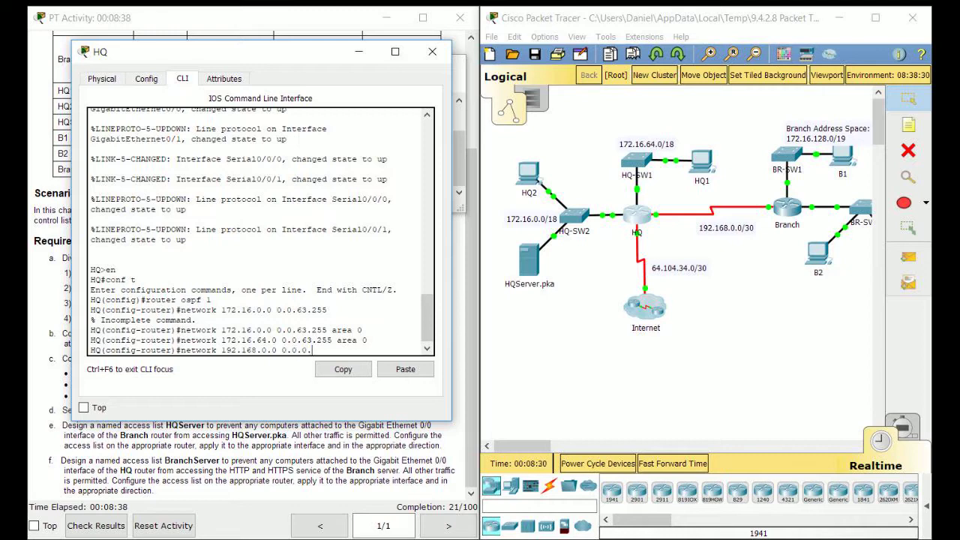
{"action": "key", "text": "Return"}
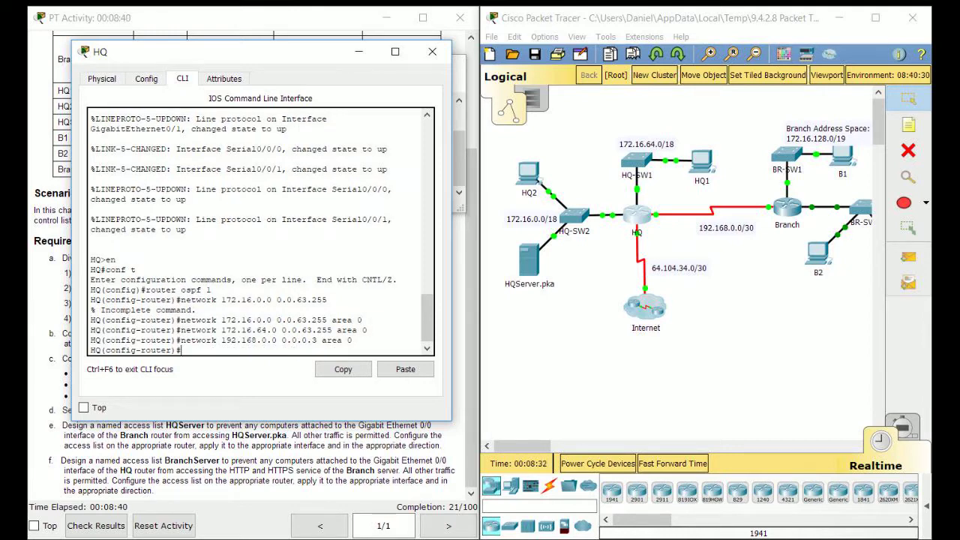
{"action": "type", "text": "passive-interfa"}
{"action": "type", "text": "ce"}
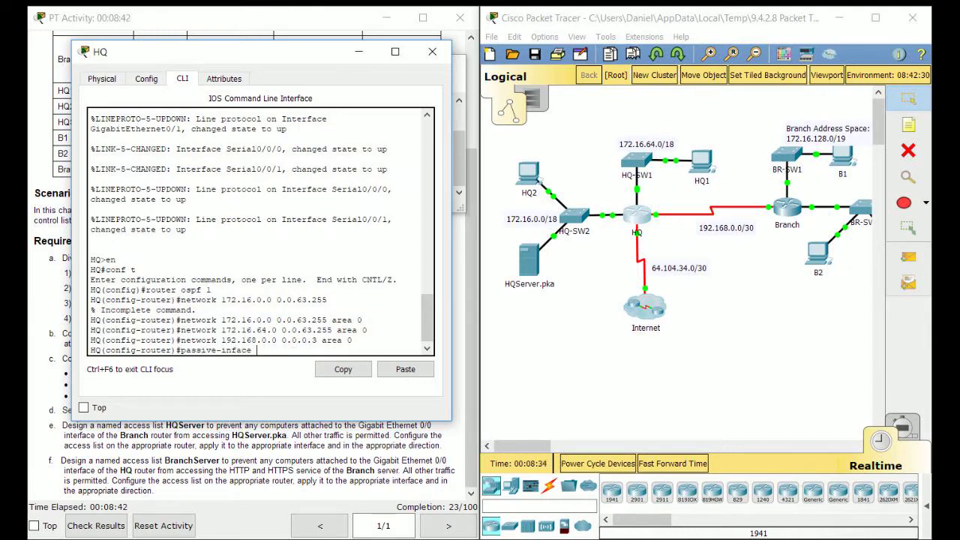
{"action": "key", "text": "BackSpace"}
{"action": "key", "text": "BackSpace"}
{"action": "key", "text": "BackSpace"}
{"action": "key", "text": "BackSpace"}
{"action": "type", "text": "terface default"}
{"action": "key", "text": "Return"}
Step: Exempt interface S0/0/0, which links HQ to Branch, from the passive-interface default on the HQ router
{"action": "type", "text": "no passive-i"}
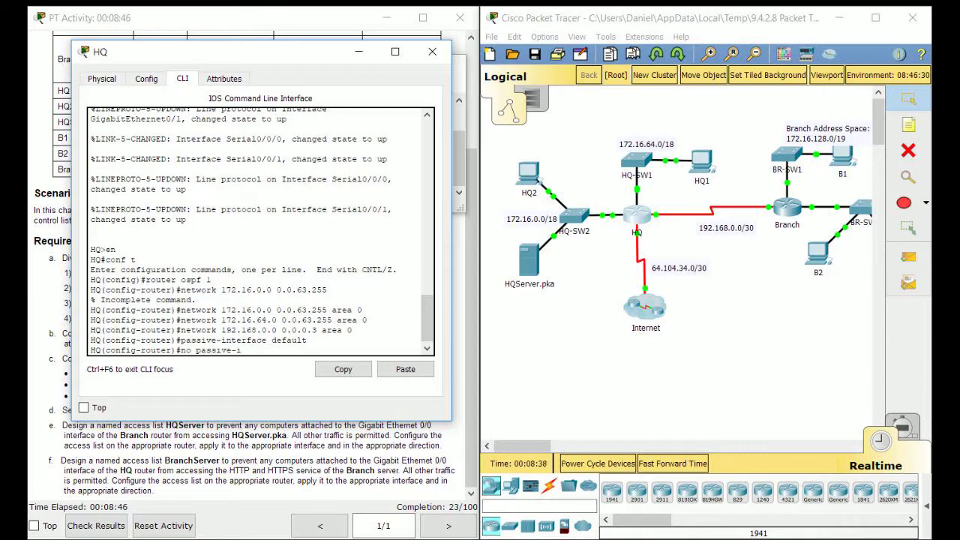
{"action": "type", "text": "nterface"}
{"action": "left_click", "coordinate": [690, 360]}
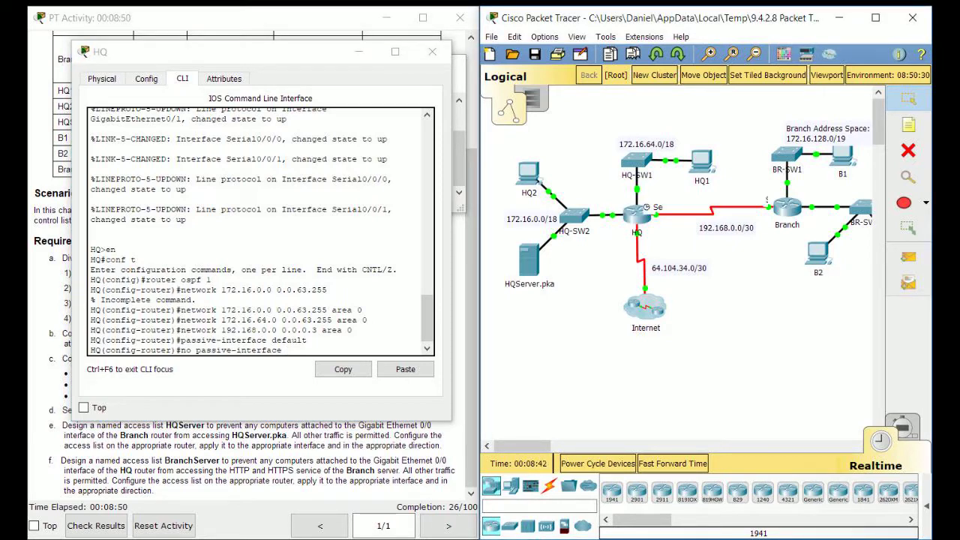
{"action": "mouse_move", "coordinate": [705, 213]}
{"action": "left_click", "coordinate": [306, 338]}
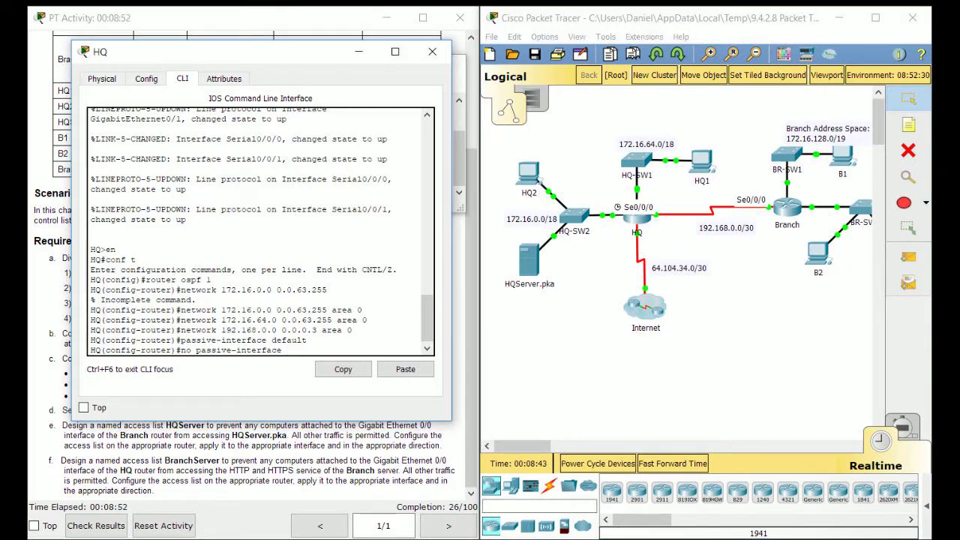
{"action": "type", "text": "s0/0/0"}
{"action": "key", "text": "Return"}
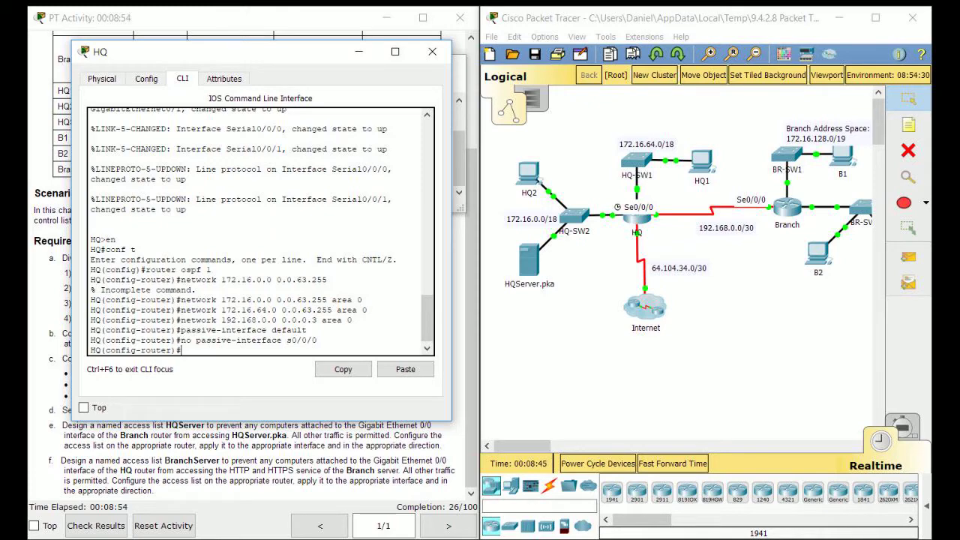
Step: Have OSPF on the HQ router originate default route information, and return to global configuration mode
{"action": "left_click_drag", "start_coordinate": [225, 51], "coordinate": [525, 42]}
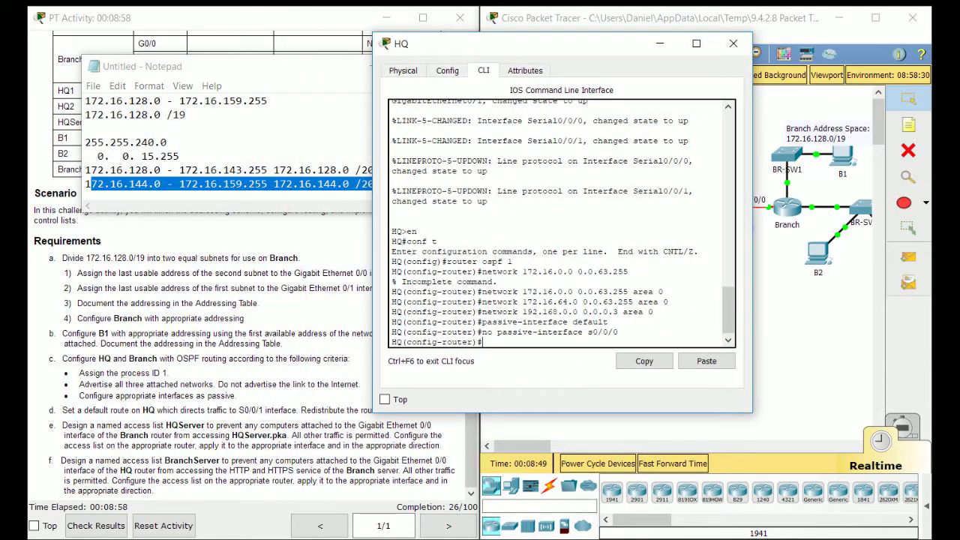
{"action": "type", "text": "default-information originate"}
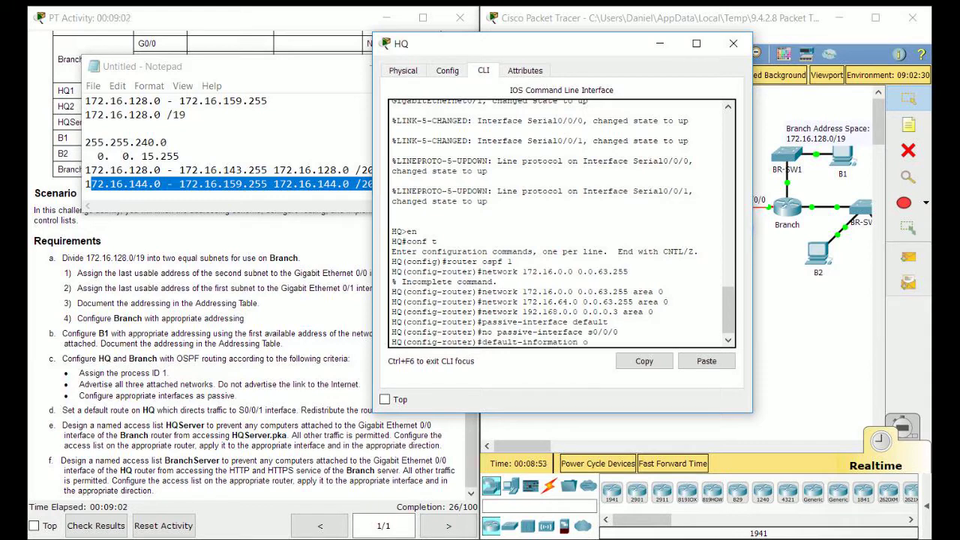
{"action": "key", "text": "Return"}
{"action": "type", "text": "exit"}
{"action": "key", "text": "Return"}
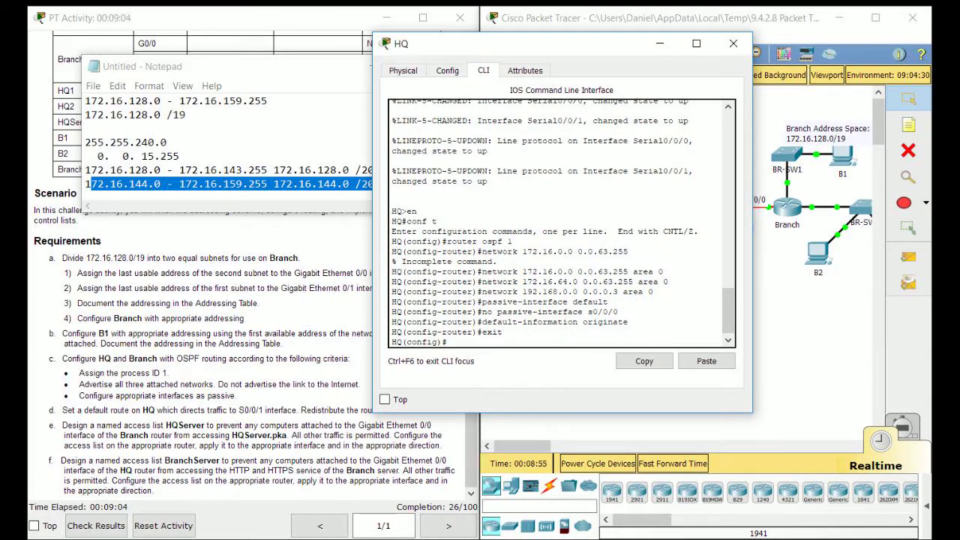
Step: Set a default route 0.0.0.0 0.0.0.0 out of interface S0/0/1 on the HQ router and close its window
{"action": "type", "text": "ip route 0.0.0.0 0.0.0.0"}
{"action": "left_click_drag", "start_coordinate": [525, 44], "coordinate": [334, 53]}
{"action": "left_click", "coordinate": [660, 375]}
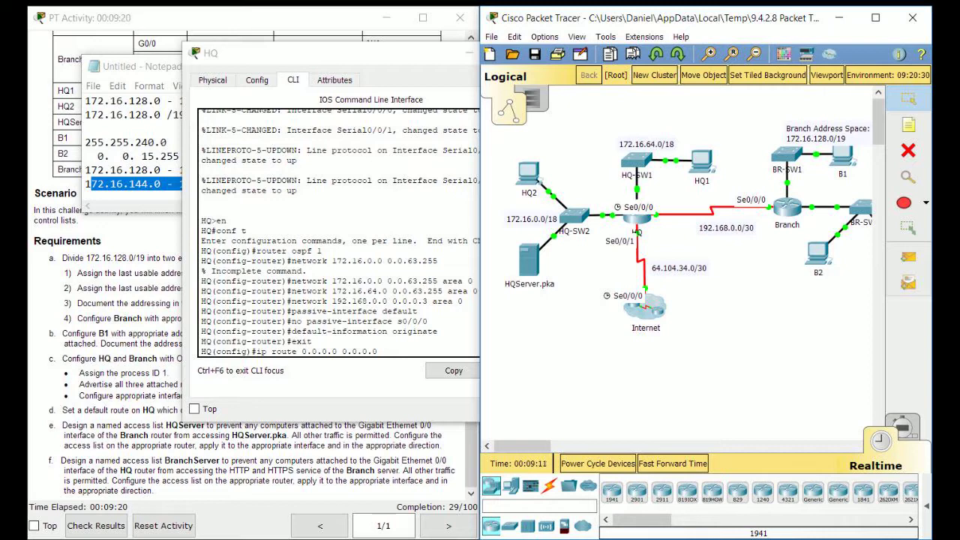
{"action": "left_click", "coordinate": [383, 129]}
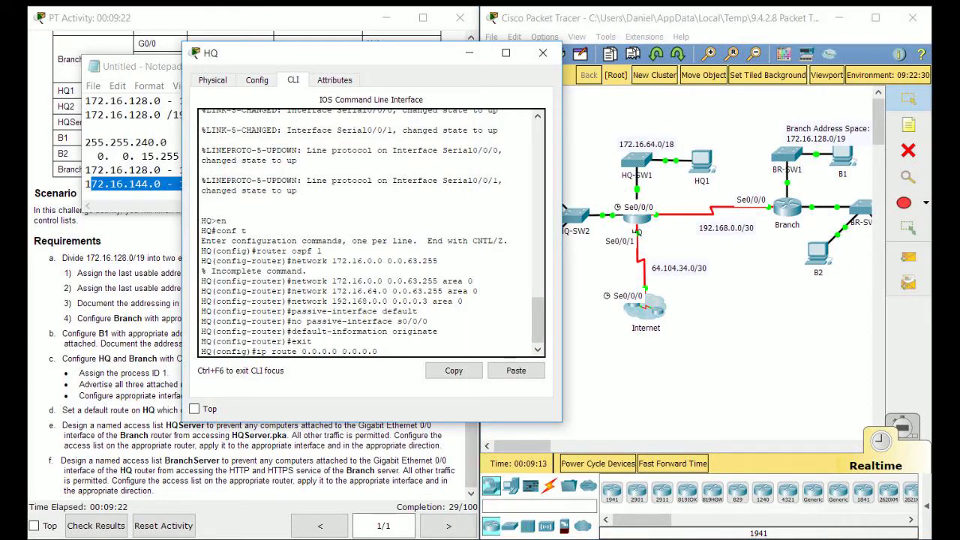
{"action": "left_click_drag", "start_coordinate": [383, 53], "coordinate": [336, 63]}
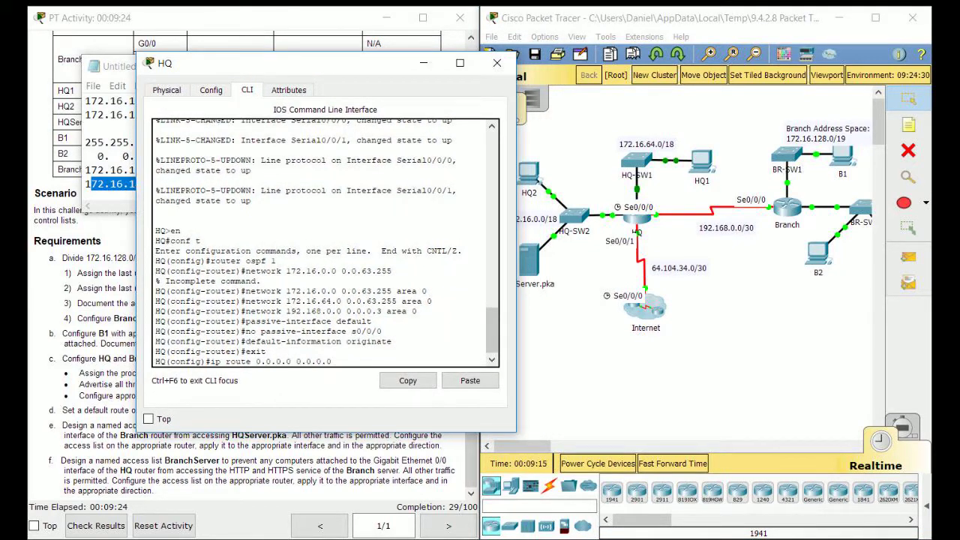
{"action": "type", "text": "s0/0/1"}
{"action": "key", "text": "Return"}
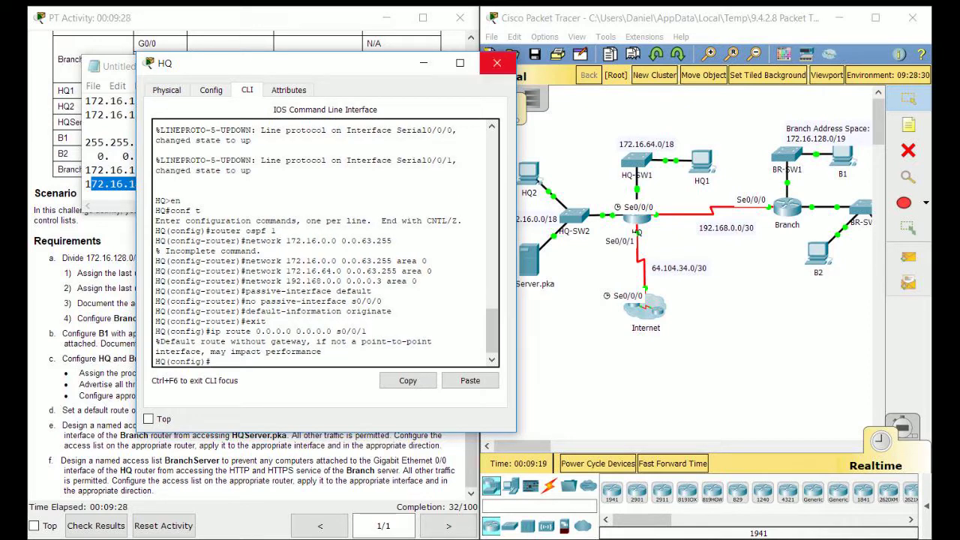
{"action": "left_click", "coordinate": [496, 63]}
Step: Open the Branch router's command line beside the topology and start OSPF process 1
{"action": "left_click", "coordinate": [390, 185]}
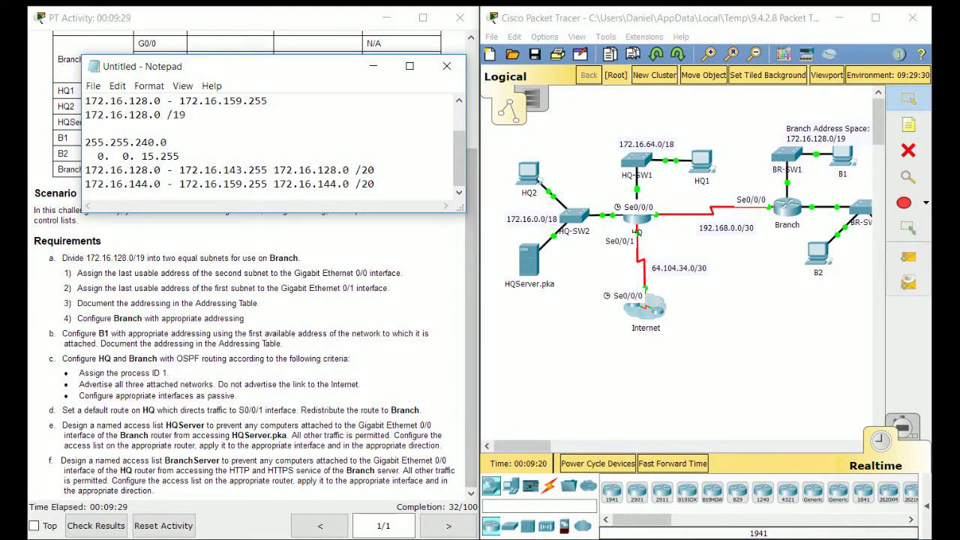
{"action": "left_click", "coordinate": [787, 208]}
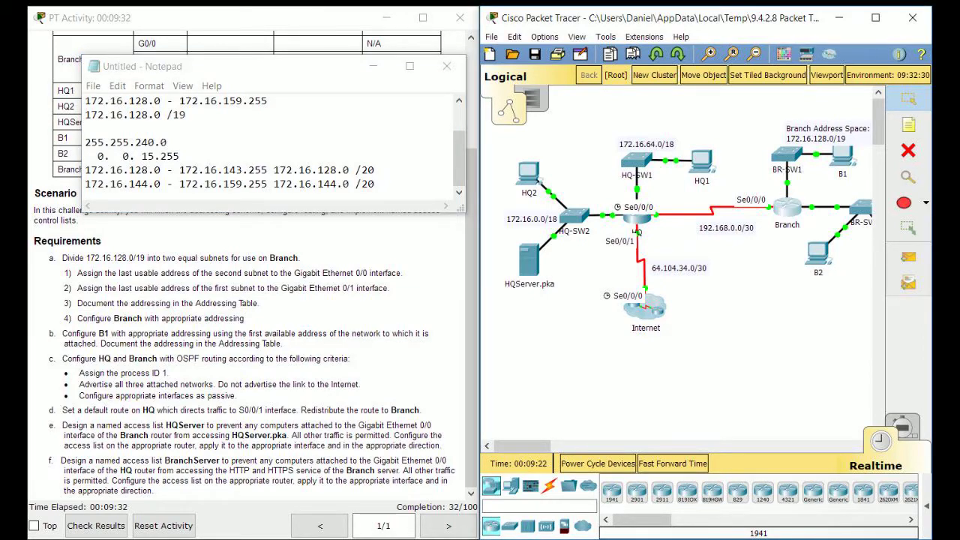
{"action": "left_click_drag", "start_coordinate": [457, 72], "coordinate": [329, 57]}
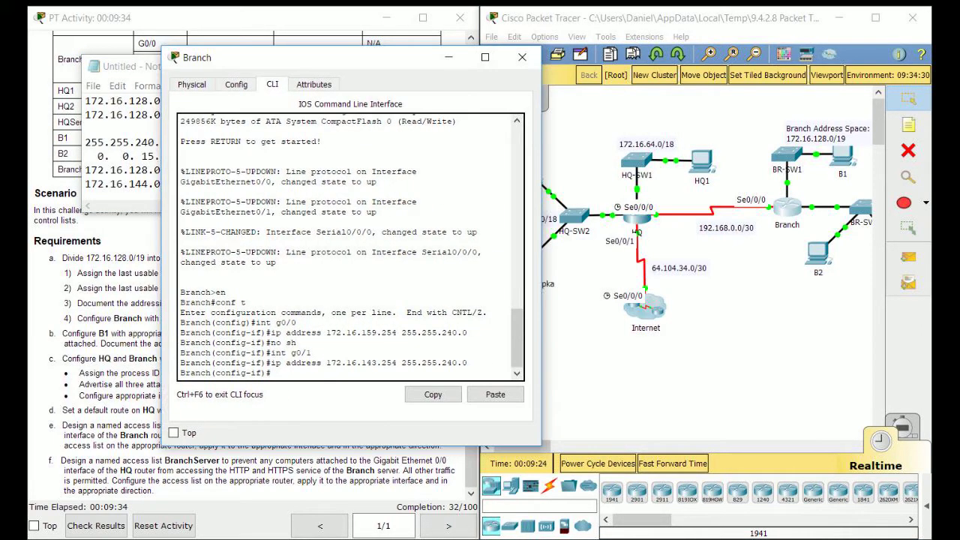
{"action": "key", "text": "Return"}
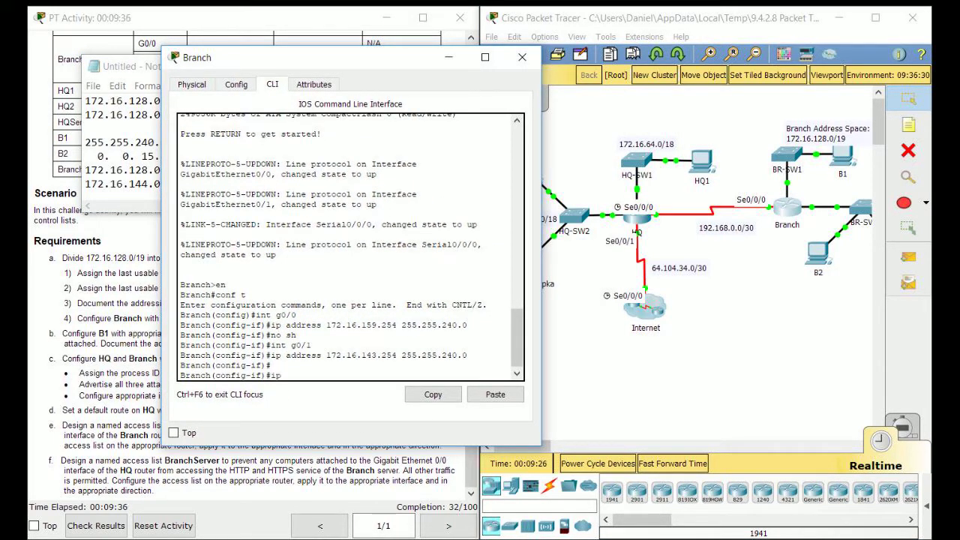
{"action": "type", "text": "router ospf 1"}
{"action": "key", "text": "Return"}
Step: Advertise network 192.168.0.0 with wildcard mask 0.0.0.3 in area 0 on the Branch router
{"action": "type", "text": "ip"}
{"action": "key", "text": "BackSpace"}
{"action": "key", "text": "BackSpace"}
{"action": "key", "text": "BackSpace"}
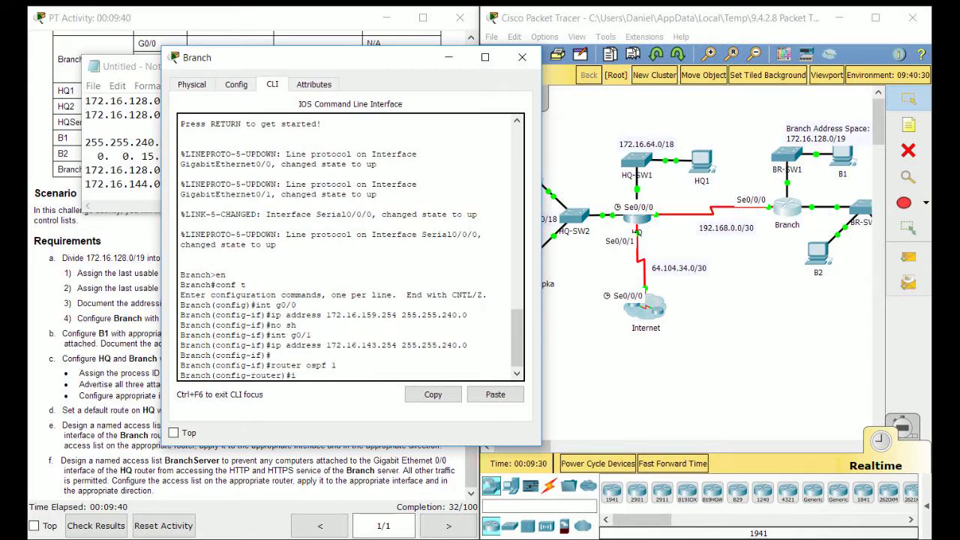
{"action": "type", "text": "r)#network 192.168.0.0 0.0.0.3 area 0"}
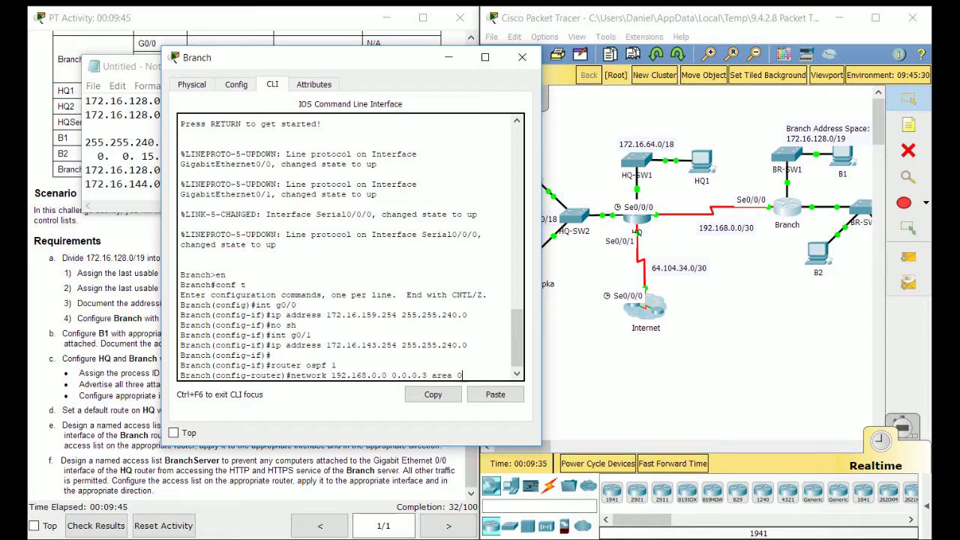
{"action": "key", "text": "Return"}
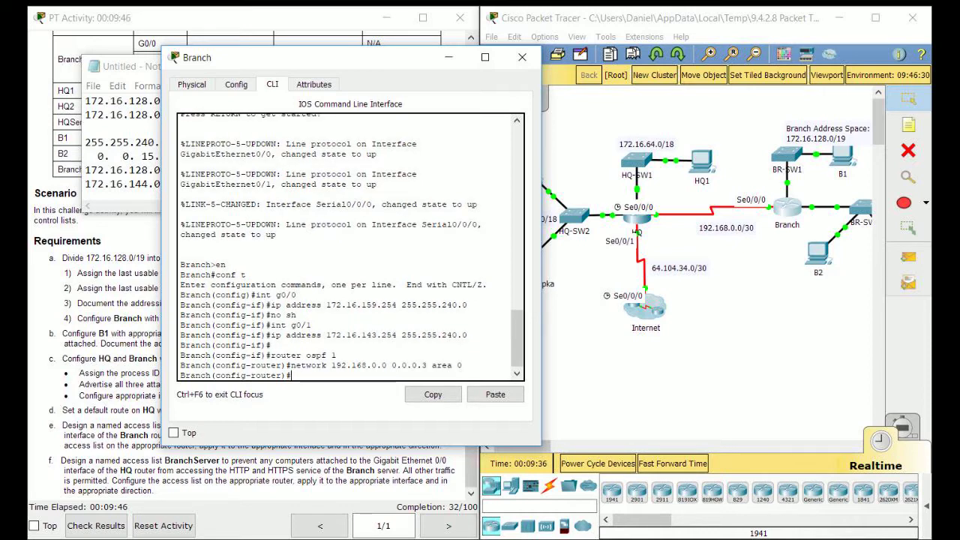
Step: Bring the whole Branch LAN into view and place the Branch router's window beside the subnet notes
{"action": "left_click", "coordinate": [637, 390]}
{"action": "left_click_drag", "start_coordinate": [525, 446], "coordinate": [552, 446]}
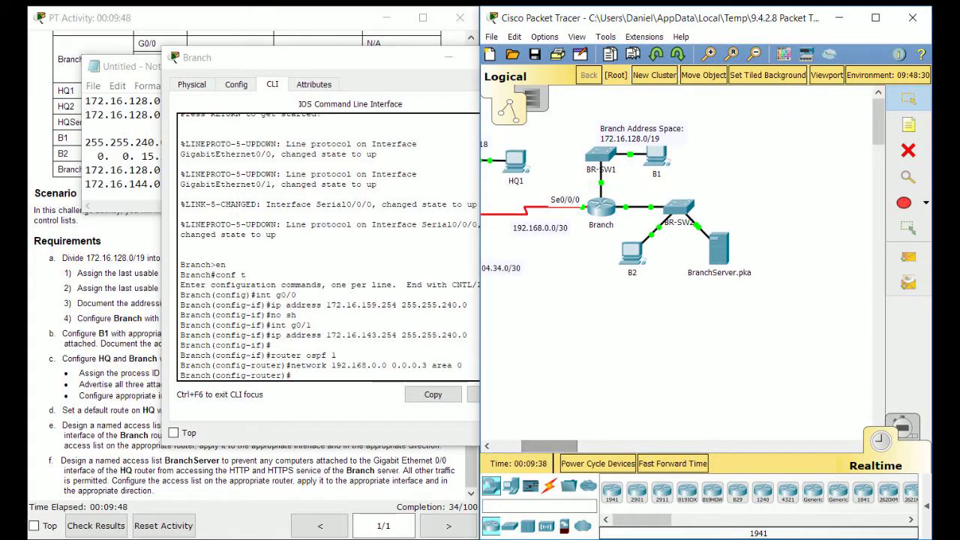
{"action": "left_click_drag", "start_coordinate": [322, 58], "coordinate": [493, 77]}
{"action": "left_click", "coordinate": [195, 156]}
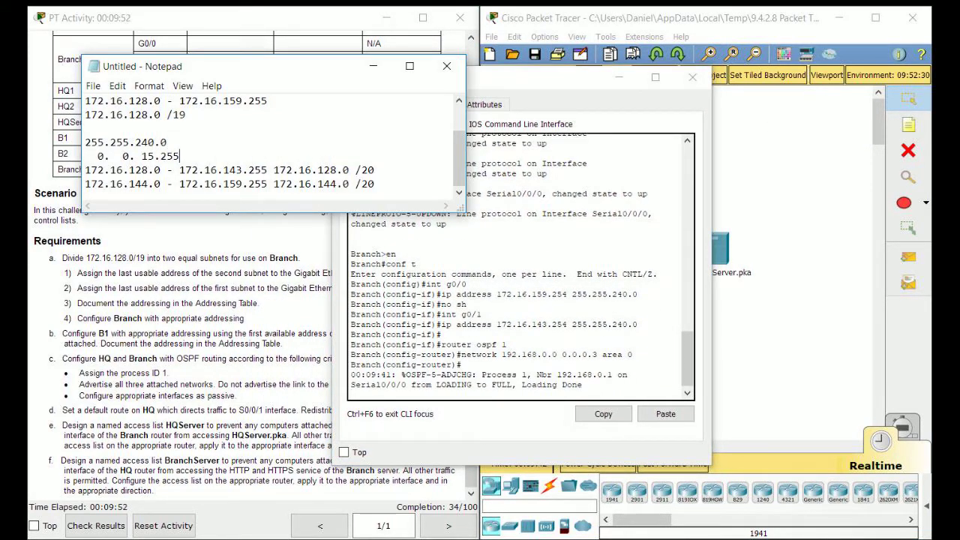
{"action": "key", "text": "alt+Tab"}
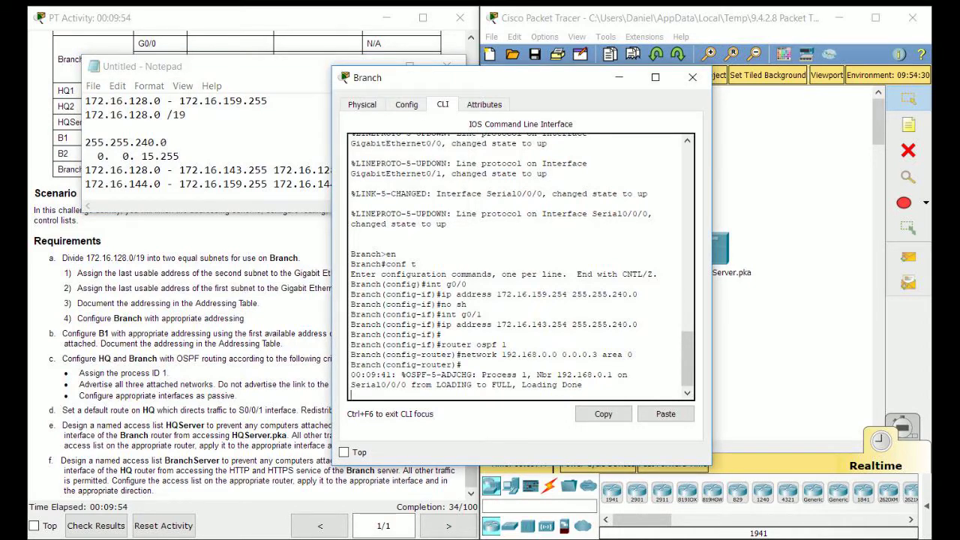
{"action": "key", "text": "ctrl+c"}
{"action": "left_click_drag", "start_coordinate": [479, 78], "coordinate": [617, 60]}
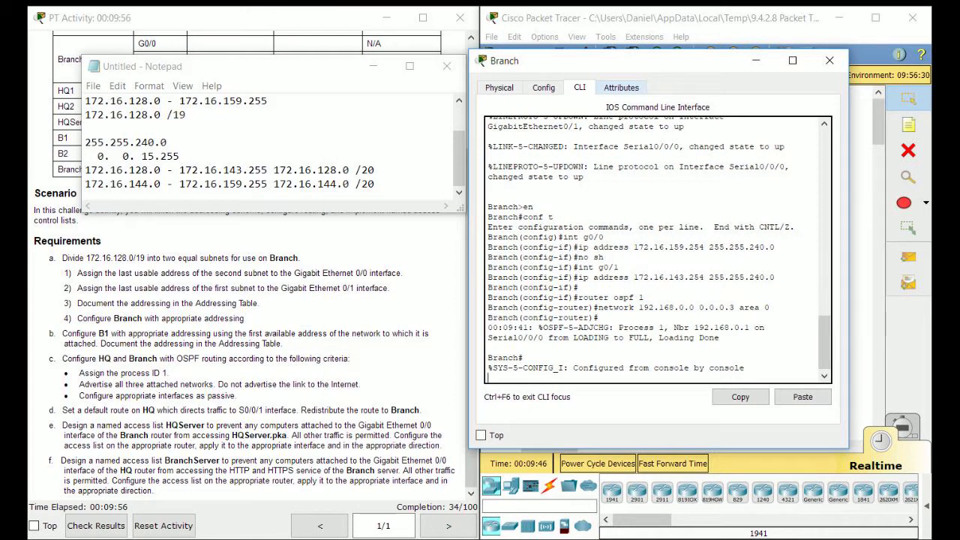
Step: Re-enter global configuration mode and OSPF process 1 on the Branch router
{"action": "key", "text": "Return"}
{"action": "type", "text": "conf t"}
{"action": "key", "text": "Return"}
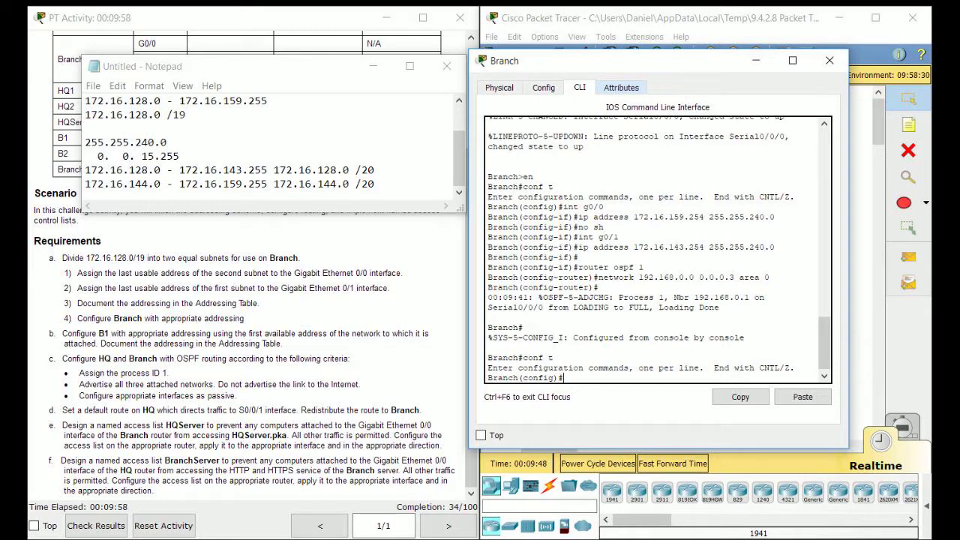
{"action": "type", "text": "router ospf 1"}
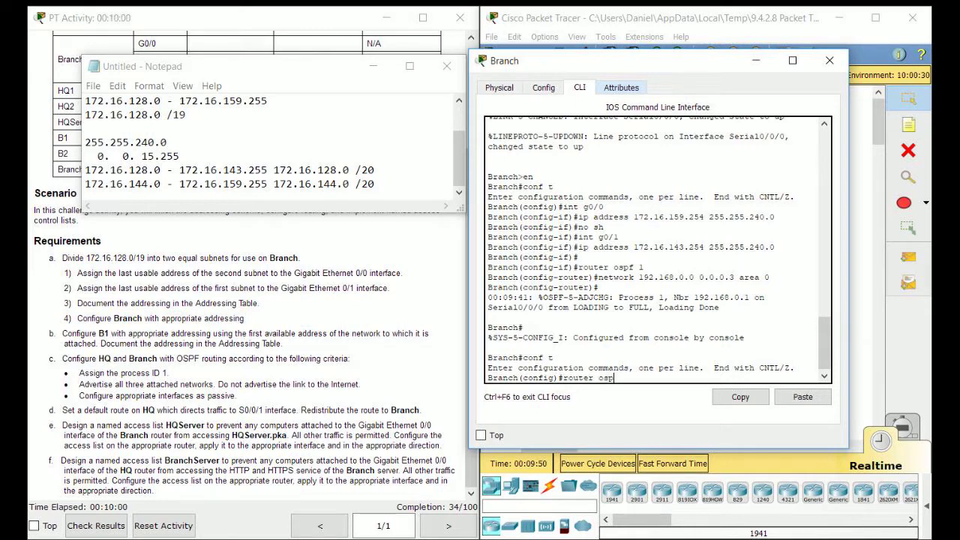
{"action": "key", "text": "Return"}
Step: Advertise network 172.16.128.0 with wildcard mask 0.0.15.255 in area 0 on the Branch router
{"action": "type", "text": "network"}
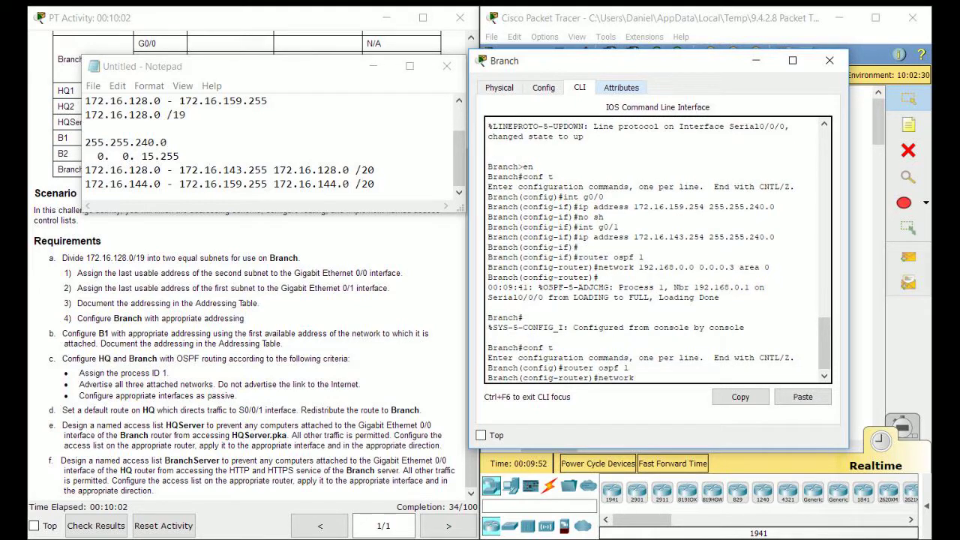
{"action": "type", "text": " 172.16.128.0"}
{"action": "type", "text": "0.0.15.255"}
{"action": "key", "text": "Return"}
{"action": "key", "text": "Up"}
{"action": "type", "text": "area 0"}
{"action": "key", "text": "Return"}
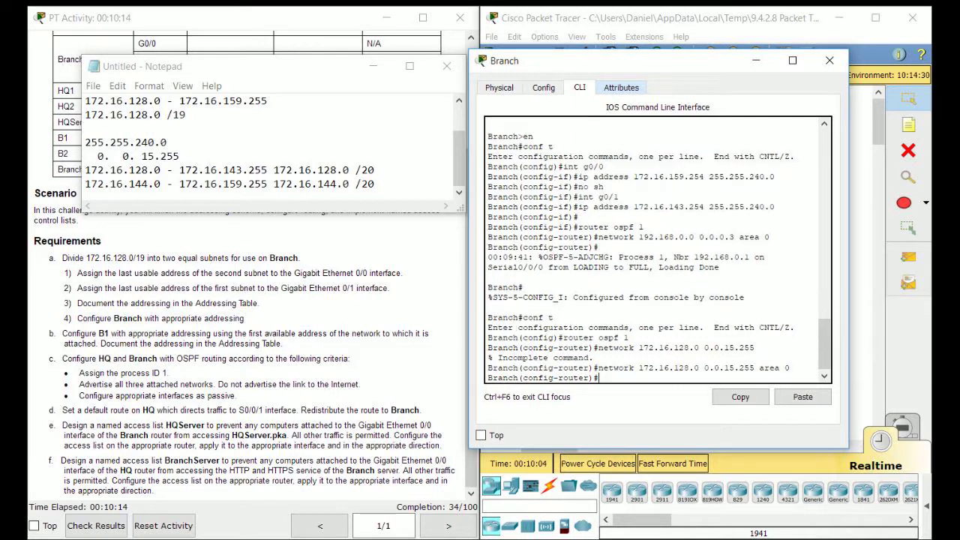
Step: Advertise network 172.16.144.0 with wildcard mask 0.0.15.255 in area 0 on the Branch router
{"action": "key", "text": "Up"}
{"action": "key", "text": "Left"}
{"action": "key", "text": "Left"}
{"action": "key", "text": "Left"}
{"action": "key", "text": "Left"}
{"action": "key", "text": "Left"}
{"action": "key", "text": "Left"}
{"action": "key", "text": "Left"}
{"action": "key", "text": "Left"}
{"action": "key", "text": "Left"}
{"action": "key", "text": "Left"}
{"action": "key", "text": "Left"}
{"action": "key", "text": "Left"}
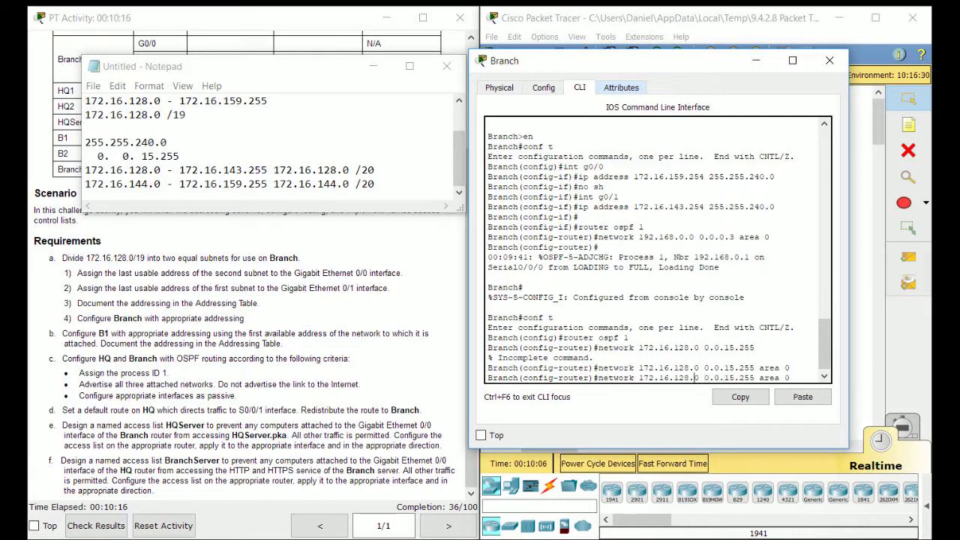
{"action": "key", "text": "BackSpace"}
{"action": "key", "text": "BackSpace"}
{"action": "type", "text": "44"}
{"action": "key", "text": "Return"}
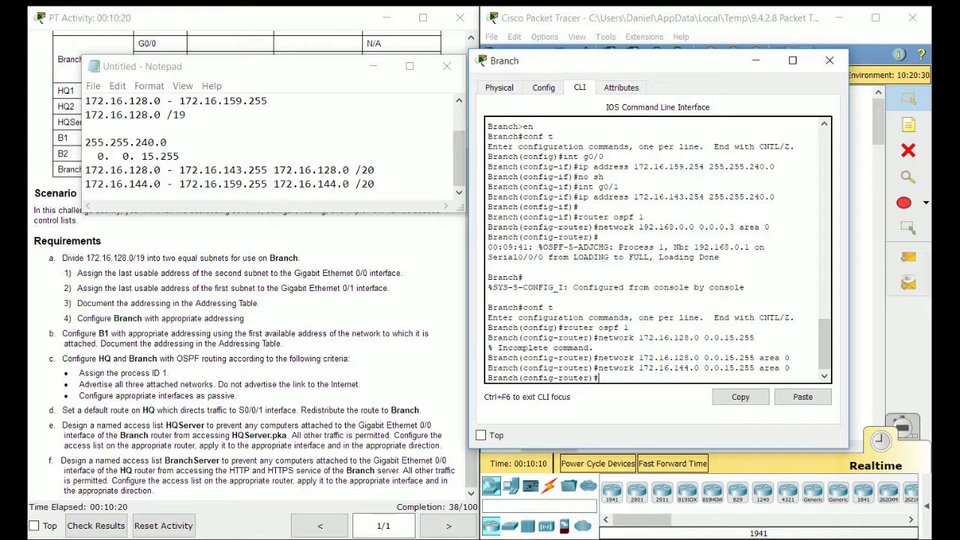
Step: Make all OSPF interfaces passive by default on the Branch router, with its window placed beside the topology
{"action": "left_click_drag", "start_coordinate": [600, 60], "coordinate": [246, 64]}
{"action": "type", "text": "passi"}
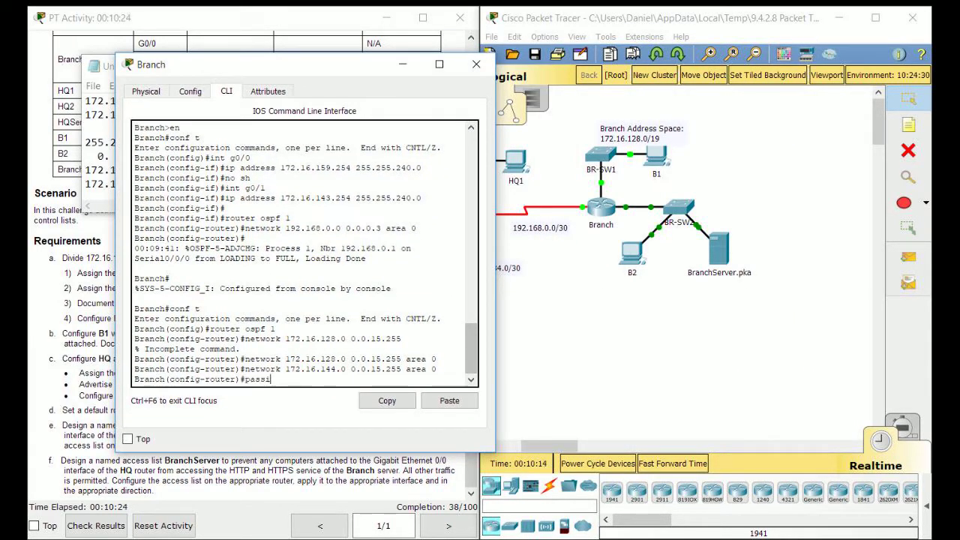
{"action": "type", "text": "ve-interface deault"}
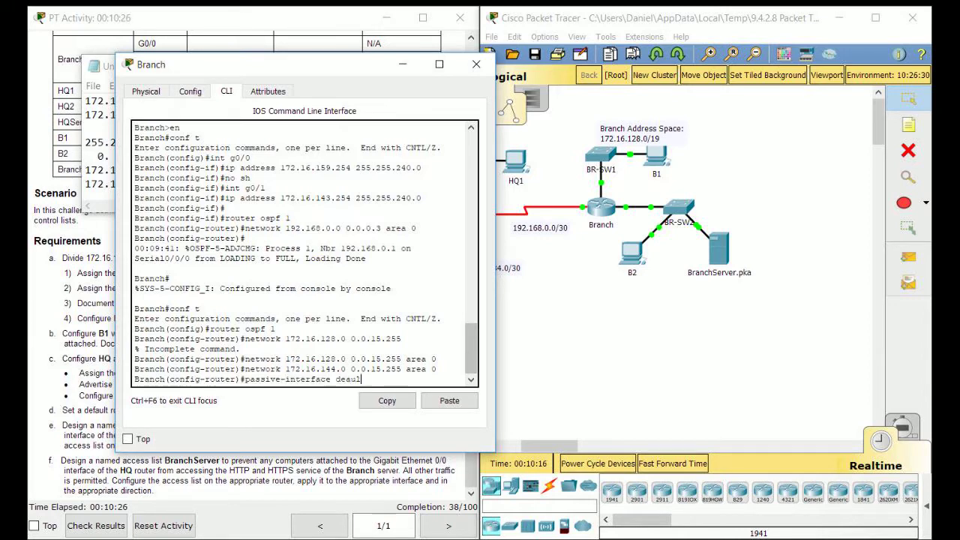
{"action": "key", "text": "Return"}
{"action": "key", "text": "Up"}
{"action": "key", "text": "Left"}
{"action": "key", "text": "Left"}
{"action": "key", "text": "Left"}
{"action": "type", "text": "d"}
{"action": "key", "text": "Return"}
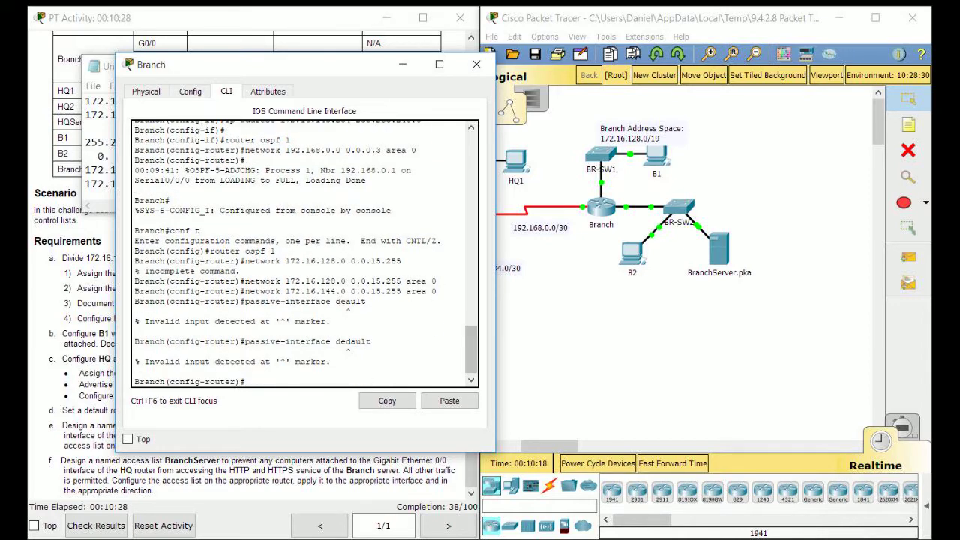
{"action": "key", "text": "Up"}
{"action": "key", "text": "Left"}
{"action": "key", "text": "Left"}
{"action": "key", "text": "Left"}
{"action": "key", "text": "Left"}
{"action": "key", "text": "BackSpace"}
{"action": "type", "text": "f"}
{"action": "key", "text": "Return"}
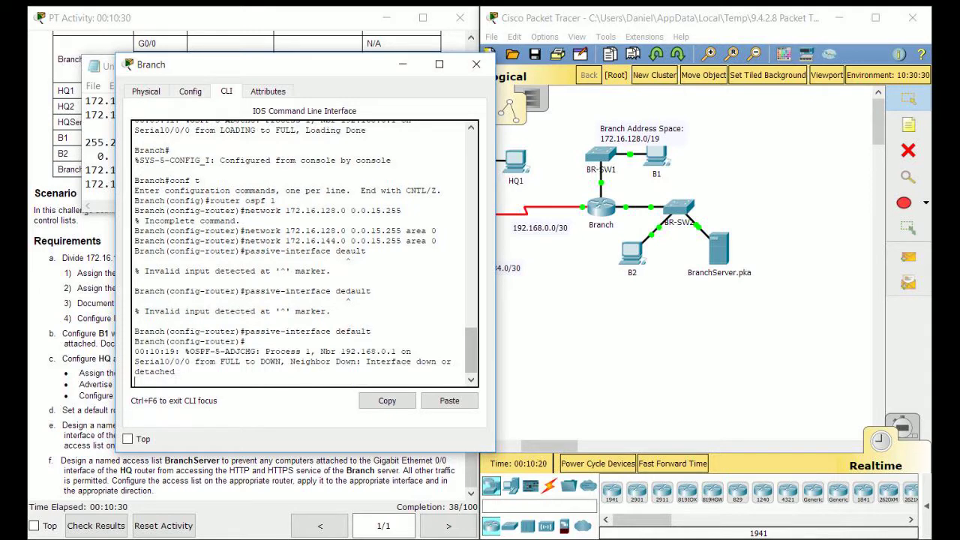
Step: Exempt interface s0/0/0 from the passive OSPF default on the Branch router
{"action": "key", "text": "Return"}
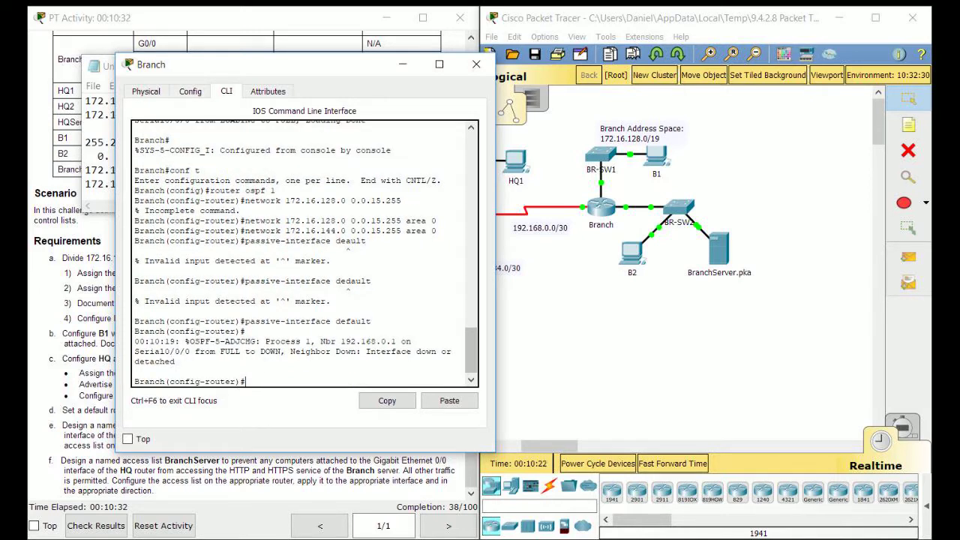
{"action": "type", "text": "no passive-interface s0/0/0"}
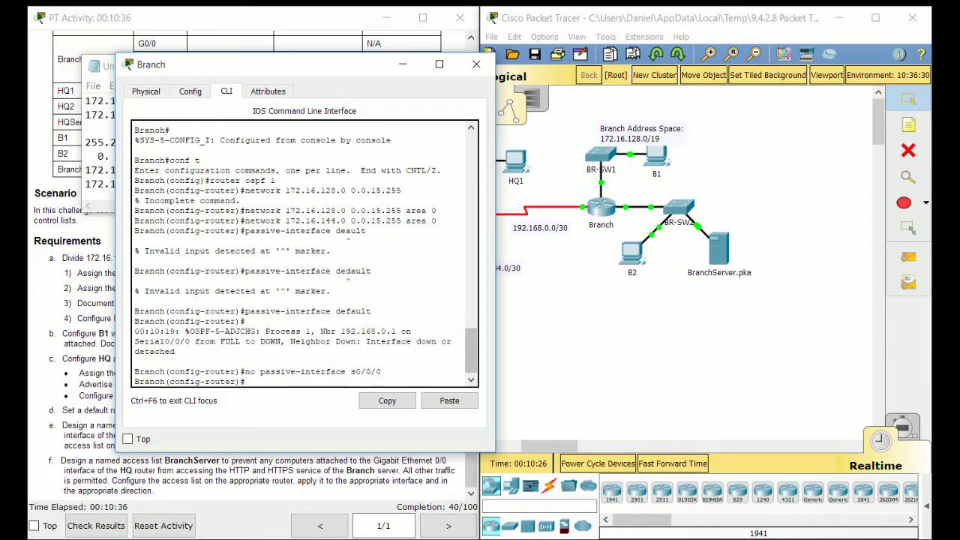
{"action": "key", "text": "Return"}
Step: Leave OSPF configuration on the Branch router and create an extended named access list called HQServer
{"action": "left_click_drag", "start_coordinate": [285, 65], "coordinate": [630, 59]}
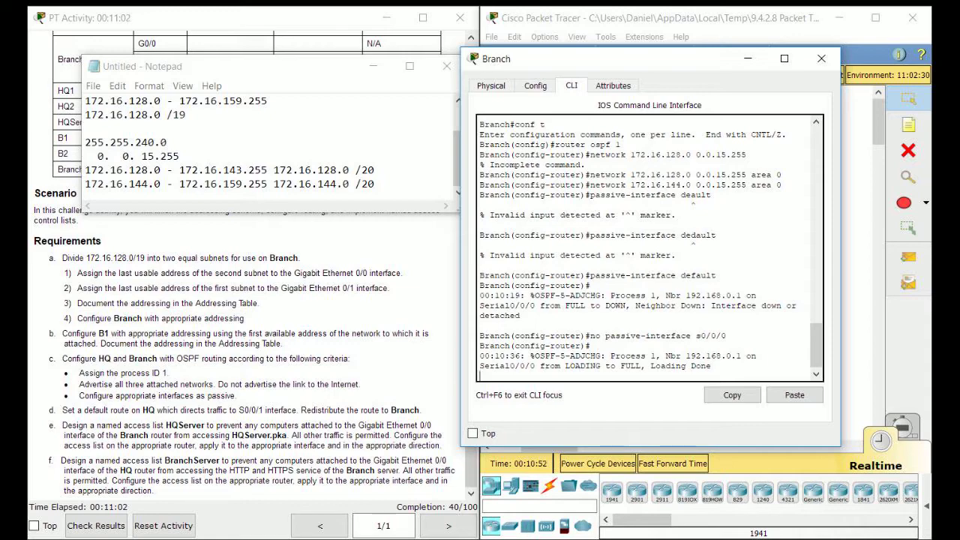
{"action": "left_click_drag", "start_coordinate": [570, 58], "coordinate": [207, 33]}
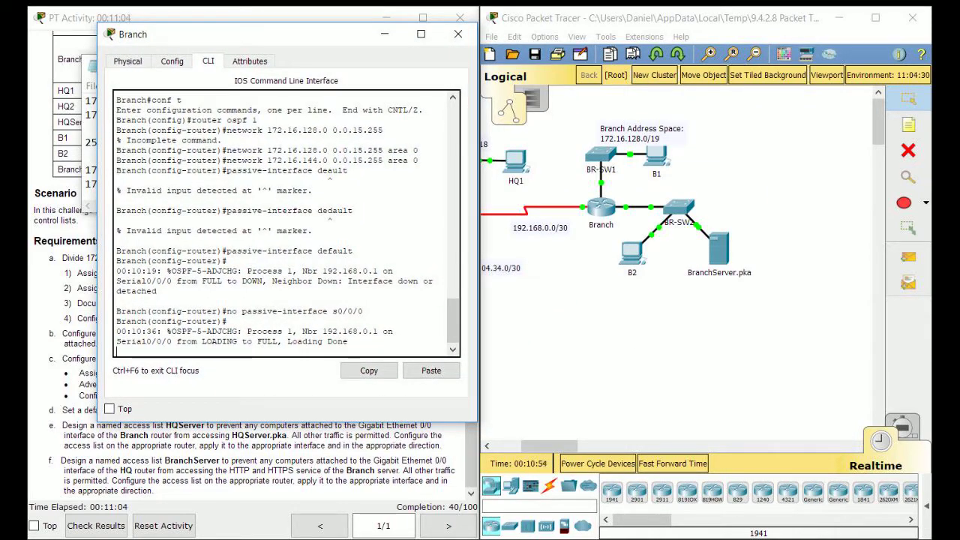
{"action": "left_click_drag", "start_coordinate": [207, 34], "coordinate": [306, 36]}
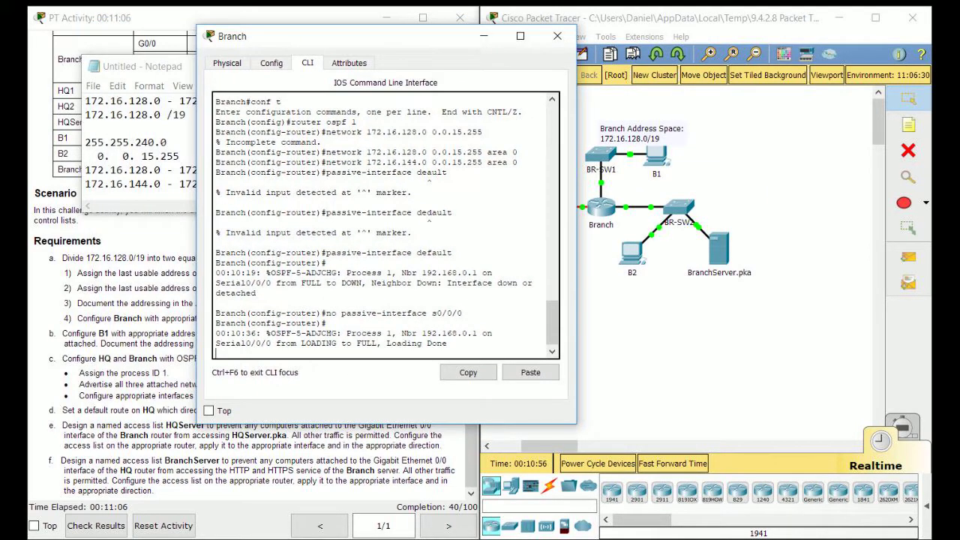
{"action": "key", "text": "Return"}
{"action": "type", "text": "exit"}
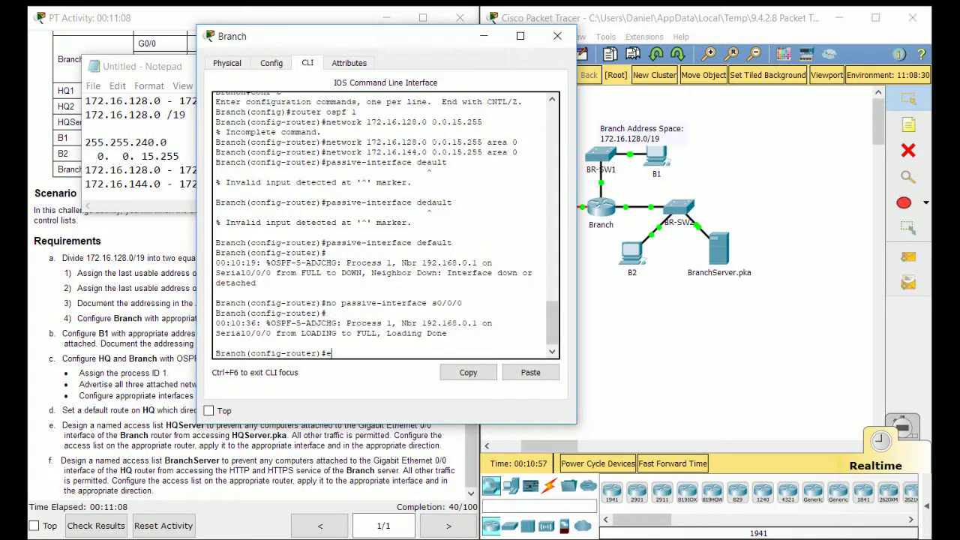
{"action": "key", "text": "Return"}
{"action": "type", "text": "ip access-list extended"}
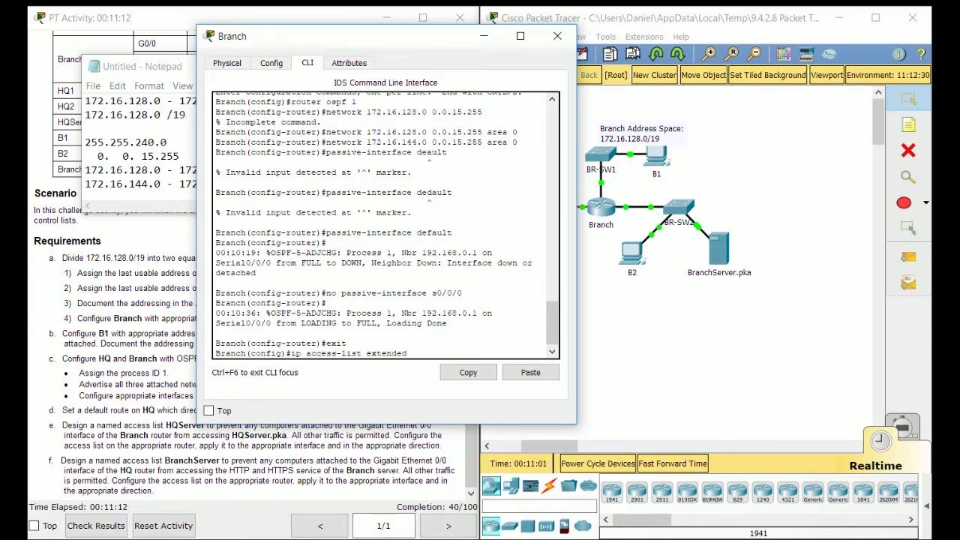
{"action": "type", "text": " HQServer"}
{"action": "key", "text": "Return"}
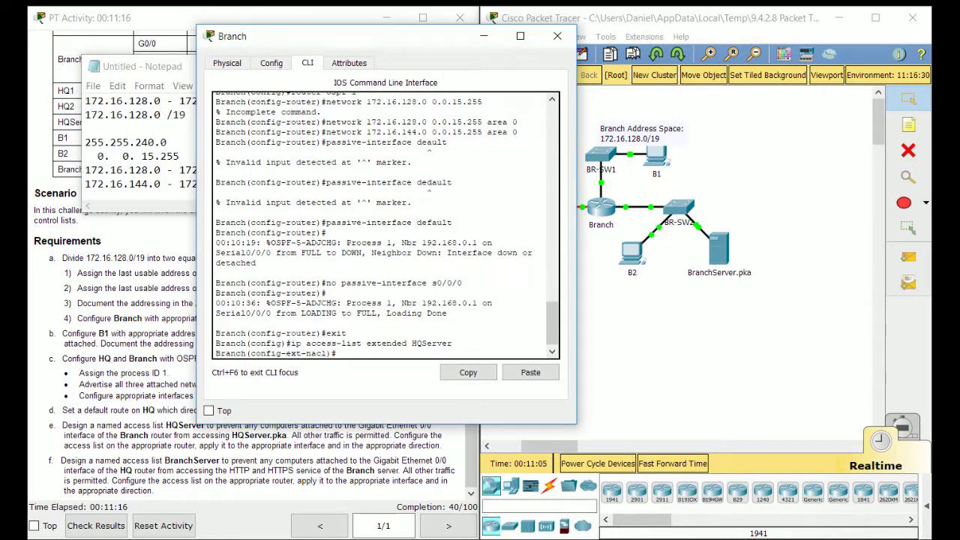
Step: Draft a deny entry from any source to host 172.16.0.1, taking HQServer.pka's address from the Addressing Table, and query its syntax help
{"action": "type", "text": "deny ant"}
{"action": "key", "text": "BackSpace"}
{"action": "key", "text": "BackSpace"}
{"action": "type", "text": "y host"}
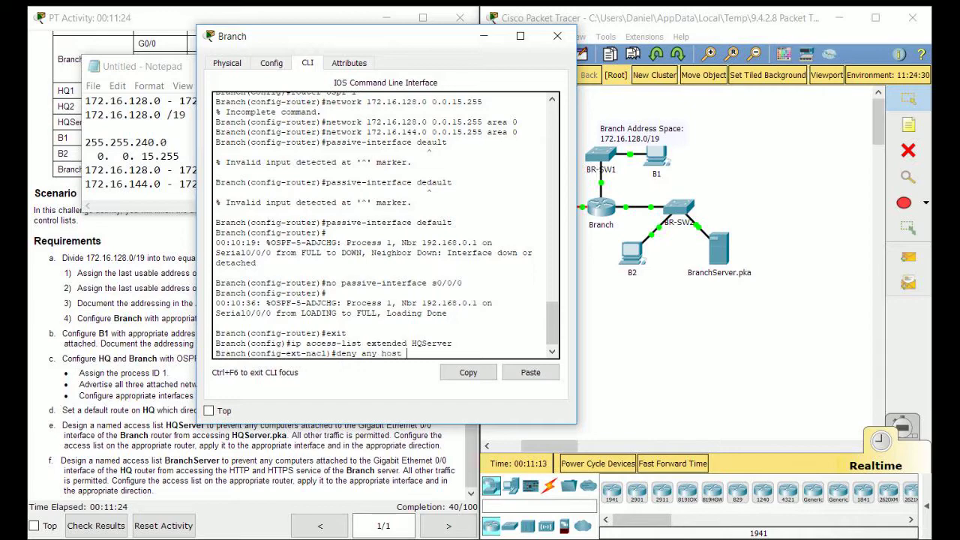
{"action": "left_click", "coordinate": [372, 66]}
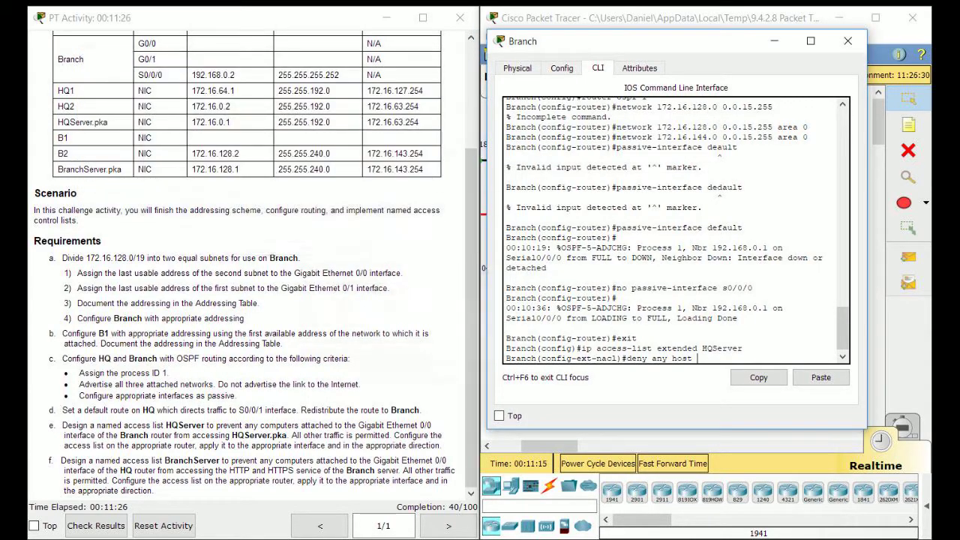
{"action": "scroll", "coordinate": [373, 66], "scroll_direction": "up", "scroll_amount": 3}
{"action": "scroll", "coordinate": [373, 66], "scroll_direction": "down", "scroll_amount": 3}
{"action": "scroll", "coordinate": [247, 263], "scroll_direction": "up", "scroll_amount": 3}
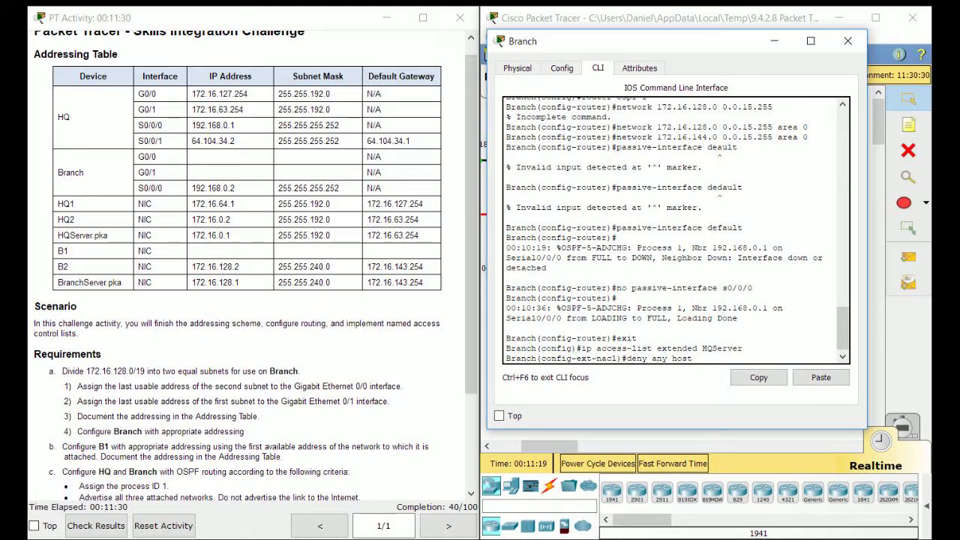
{"action": "type", "text": "172.16.0.1 ?"}
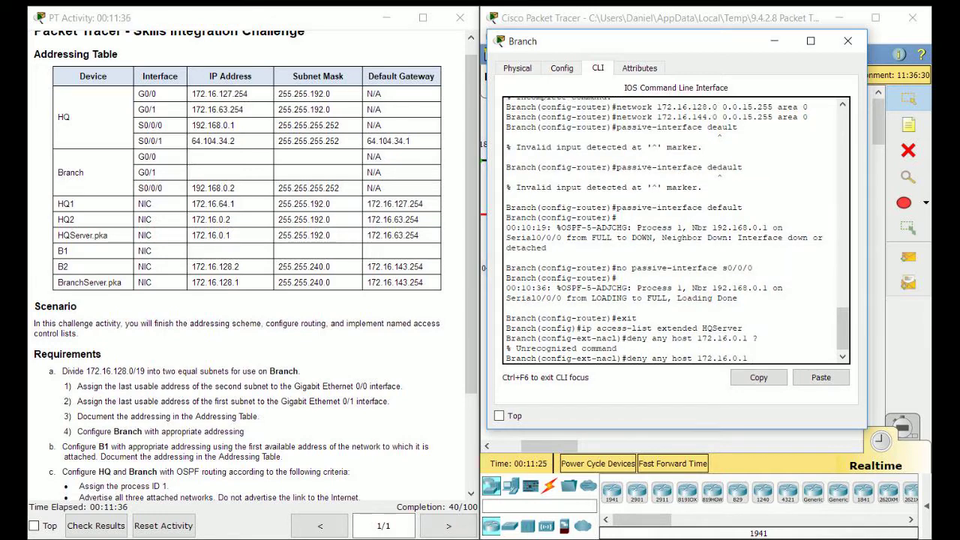
Step: Add the missing ip protocol to submit "deny ip any host 172.16.0.1", and permit all other IP traffic in the HQServer list
{"action": "key", "text": "Left"}
{"action": "key", "text": "Left"}
{"action": "key", "text": "Left"}
{"action": "key", "text": "Left"}
{"action": "key", "text": "Left"}
{"action": "key", "text": "Left"}
{"action": "key", "text": "Left"}
{"action": "key", "text": "Left"}
{"action": "key", "text": "Left"}
{"action": "key", "text": "Left"}
{"action": "type", "text": "ip"}
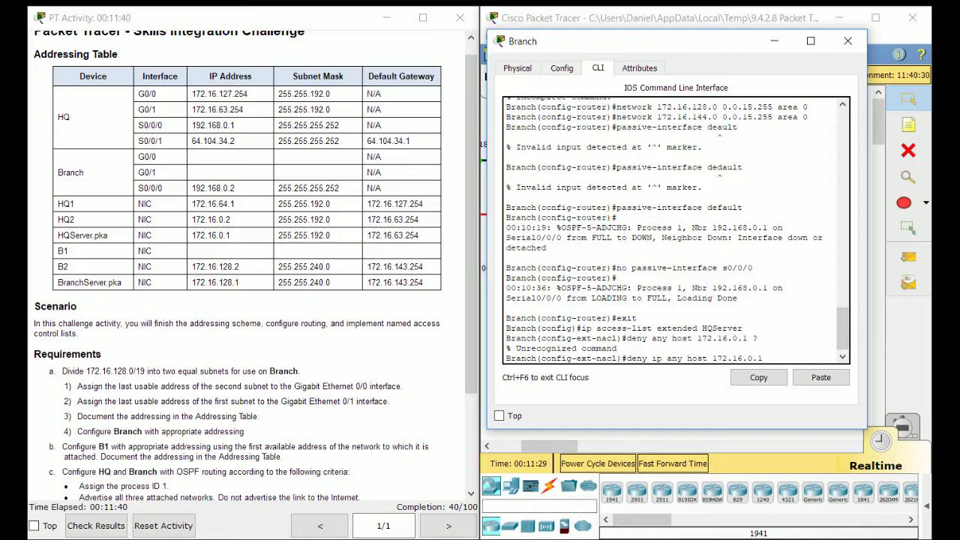
{"action": "scroll", "coordinate": [247, 262], "scroll_direction": "down", "scroll_amount": 3}
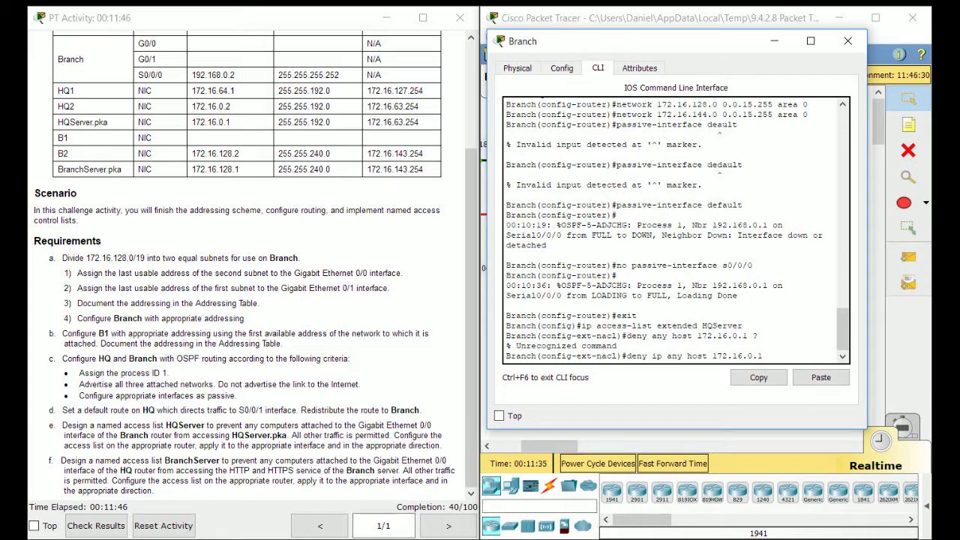
{"action": "key", "text": "Return"}
{"action": "type", "text": "permit ip any any"}
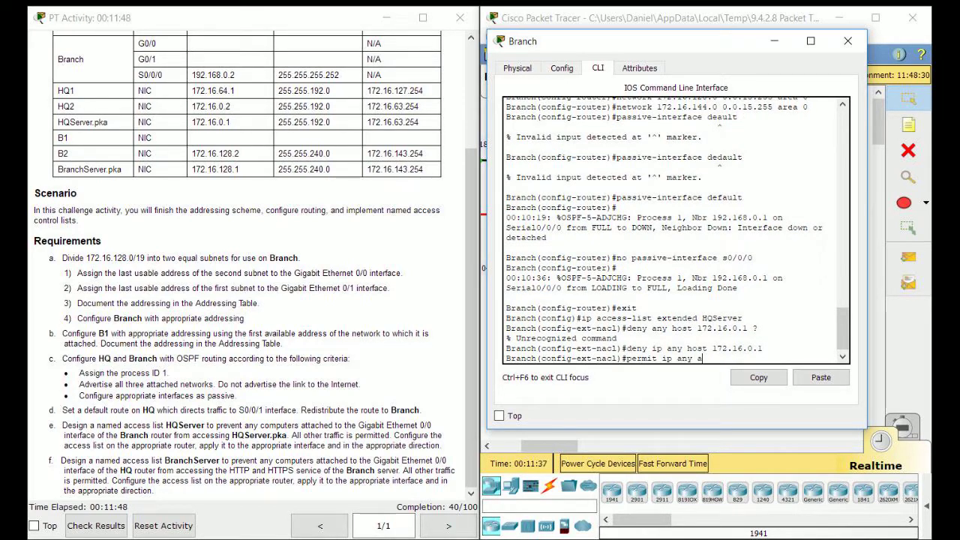
{"action": "key", "text": "Return"}
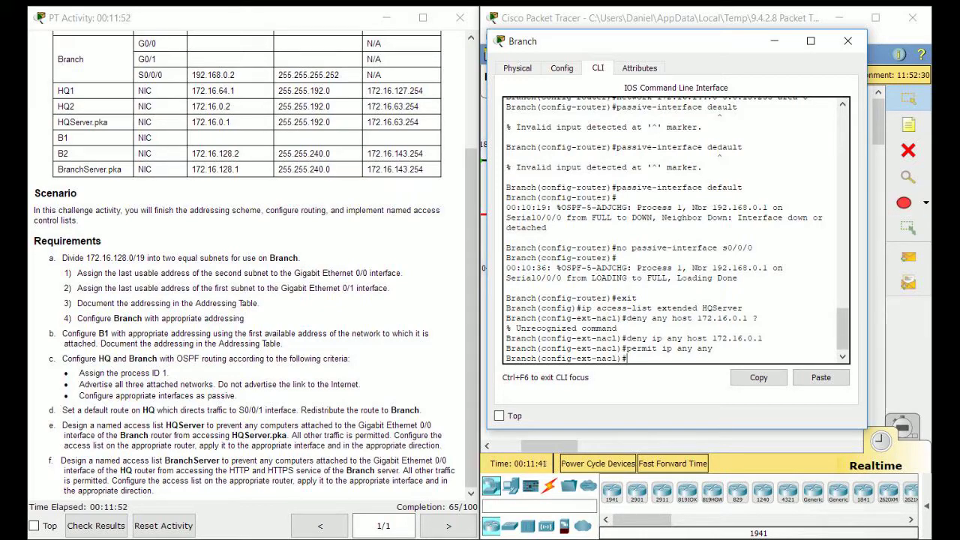
Step: Apply access list HQServer inbound on interface g0/0 of the Branch router and close the router's window
{"action": "left_click_drag", "start_coordinate": [644, 41], "coordinate": [313, 37]}
{"action": "left_click", "coordinate": [659, 322]}
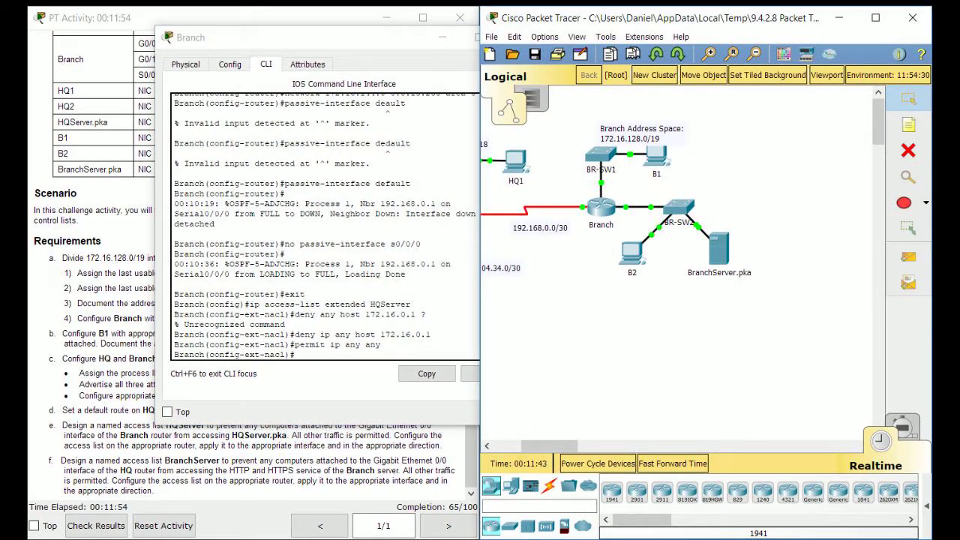
{"action": "key", "text": "alt+Tab"}
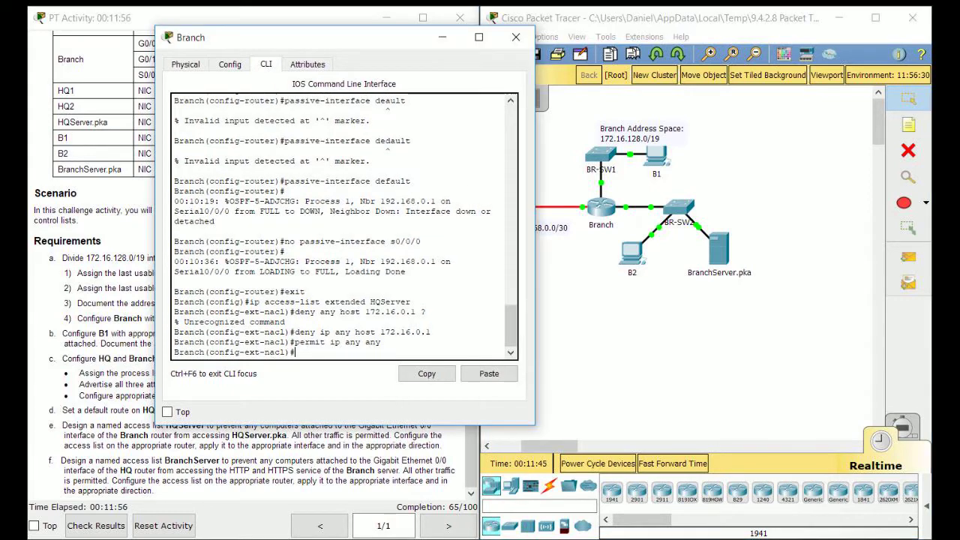
{"action": "type", "text": "int g0/0"}
{"action": "key", "text": "Return"}
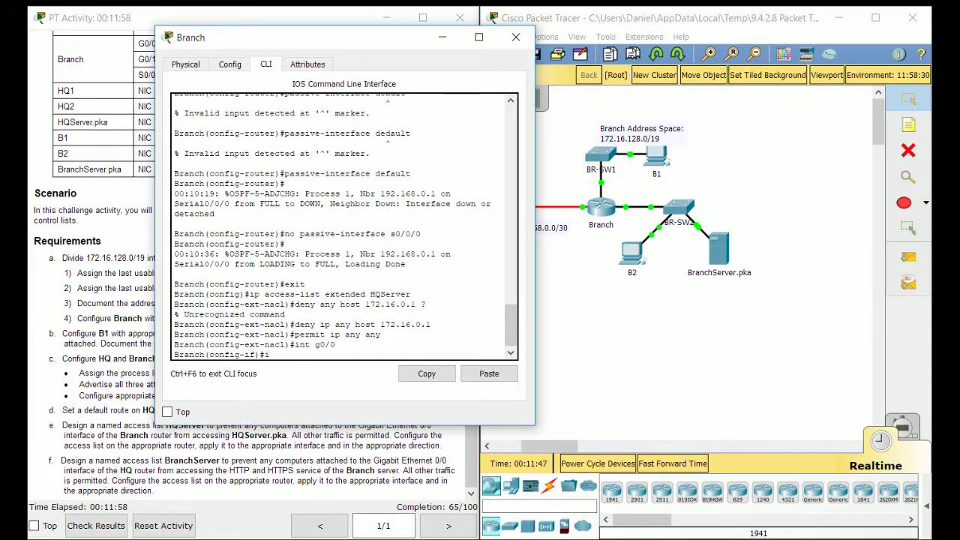
{"action": "key", "text": "BackSpace"}
{"action": "type", "text": "ip access-group"}
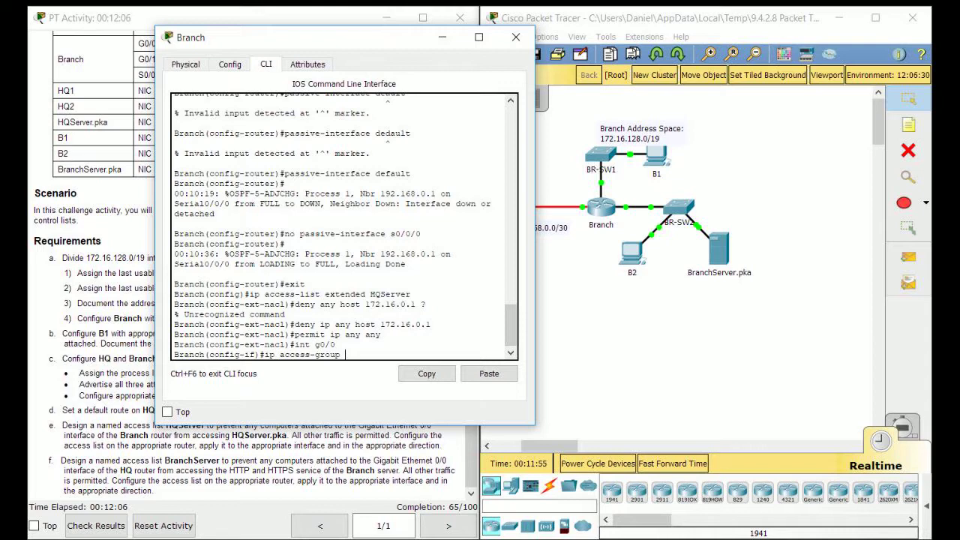
{"action": "type", "text": " HQServer in"}
{"action": "key", "text": "Return"}
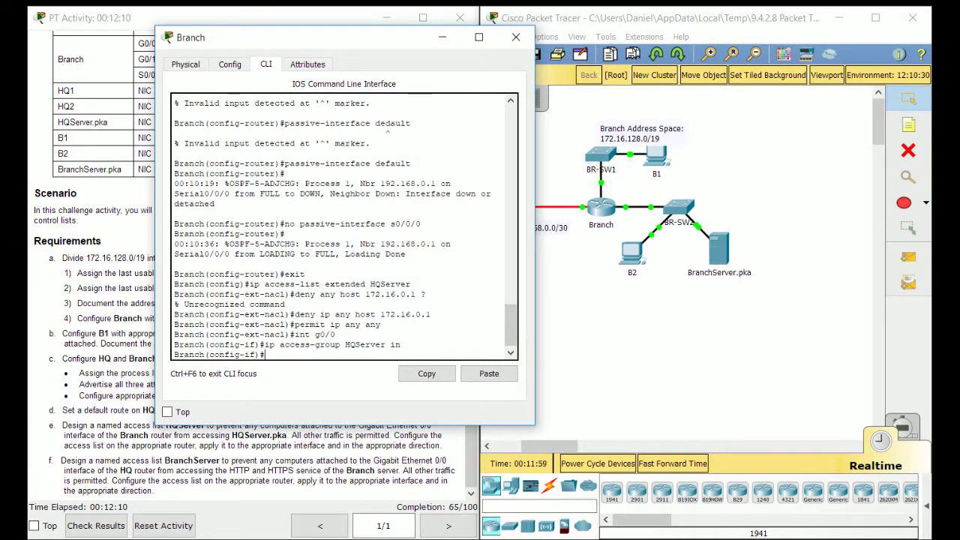
{"action": "left_click_drag", "start_coordinate": [420, 37], "coordinate": [562, 35]}
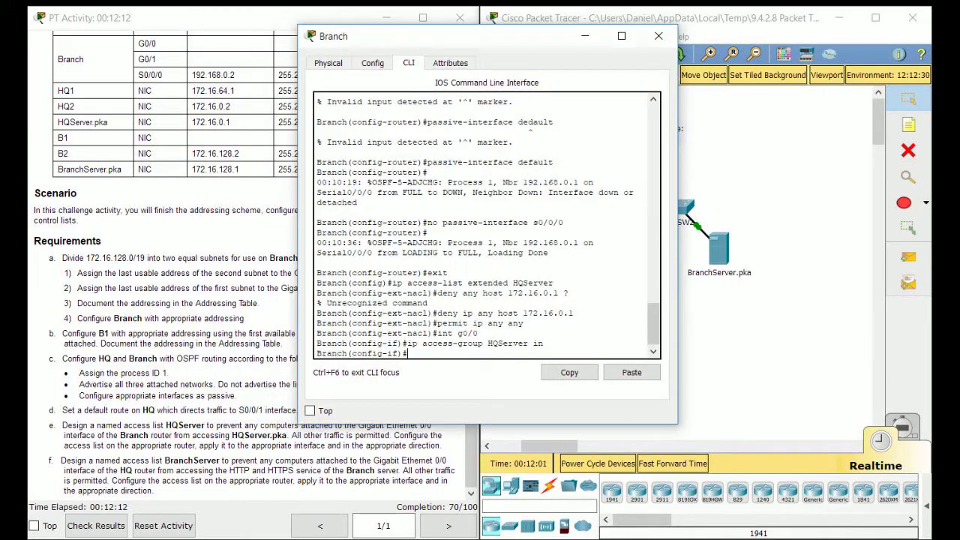
{"action": "left_click", "coordinate": [658, 36]}
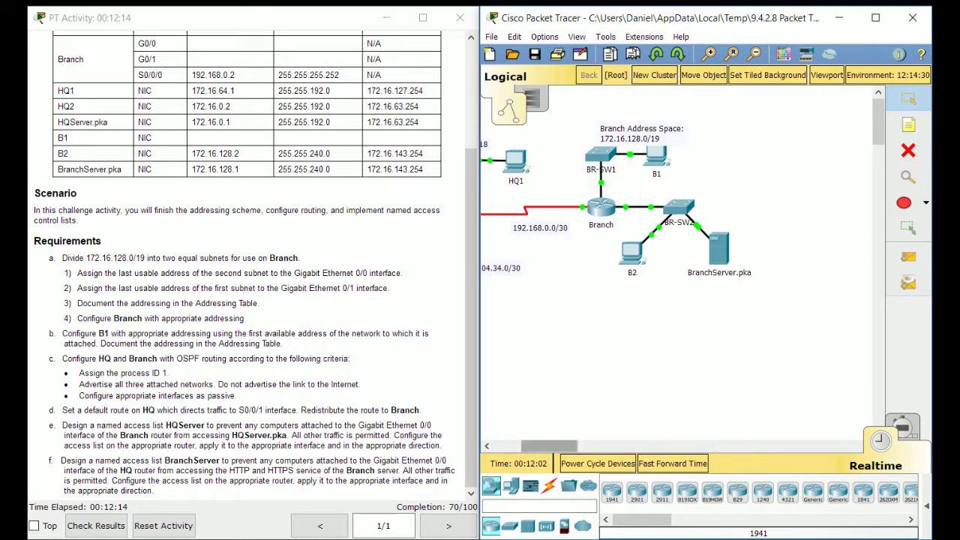
Step: Open the HQ router's command line and create an extended named access list called BranchServer
{"action": "left_click_drag", "start_coordinate": [546, 445], "coordinate": [517, 445]}
{"action": "left_click", "coordinate": [636, 214]}
{"action": "left_click_drag", "start_coordinate": [540, 81], "coordinate": [719, 77]}
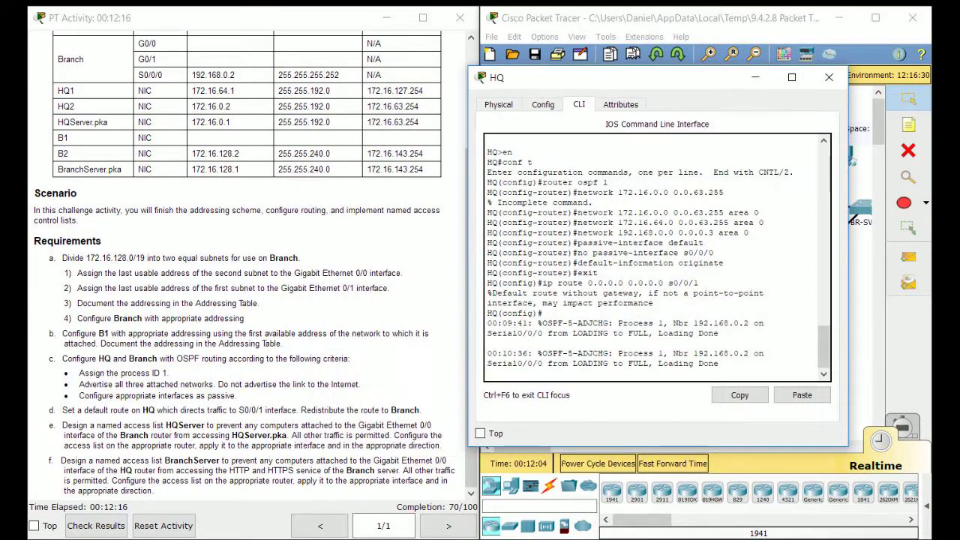
{"action": "key", "text": "Return"}
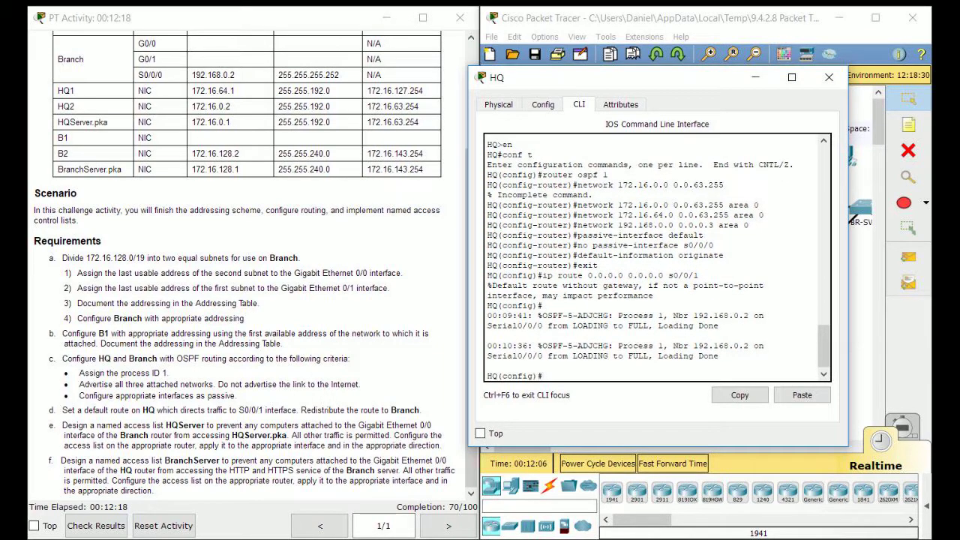
{"action": "type", "text": "ip access-list extended "}
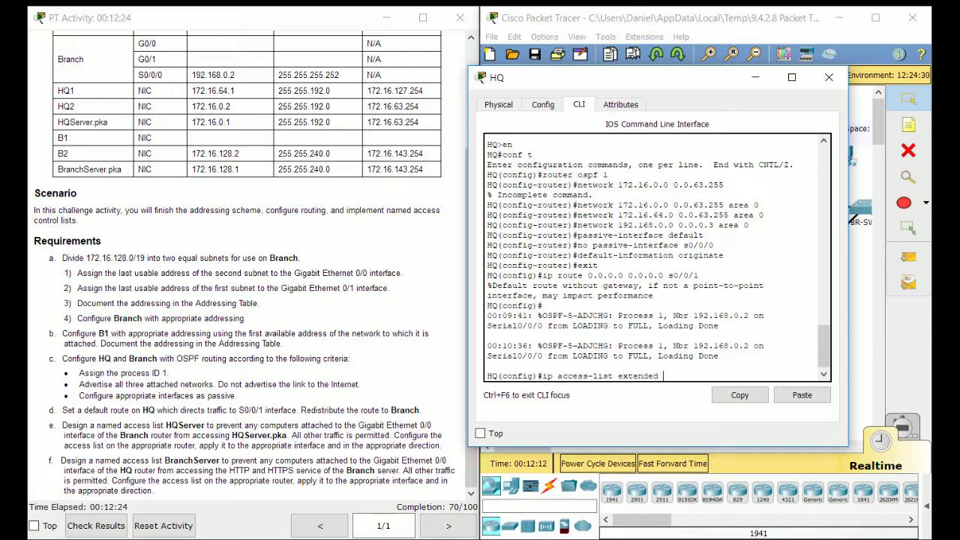
{"action": "type", "text": "BranchServer"}
{"action": "key", "text": "Return"}
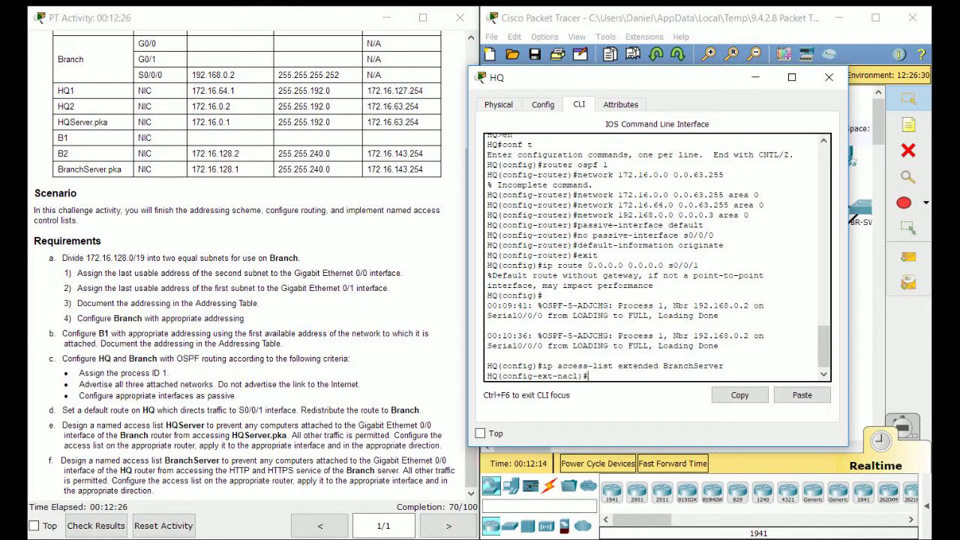
Step: Add an entry to the BranchServer list denying TCP from any source to host 172.16.128.1 on port 80
{"action": "left_click_drag", "start_coordinate": [599, 77], "coordinate": [551, 308]}
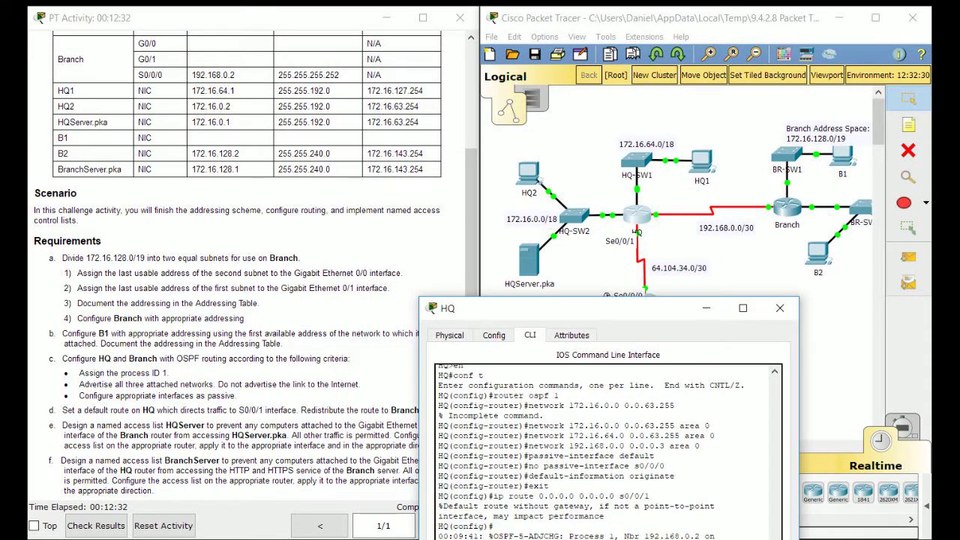
{"action": "left_click_drag", "start_coordinate": [551, 309], "coordinate": [541, 239]}
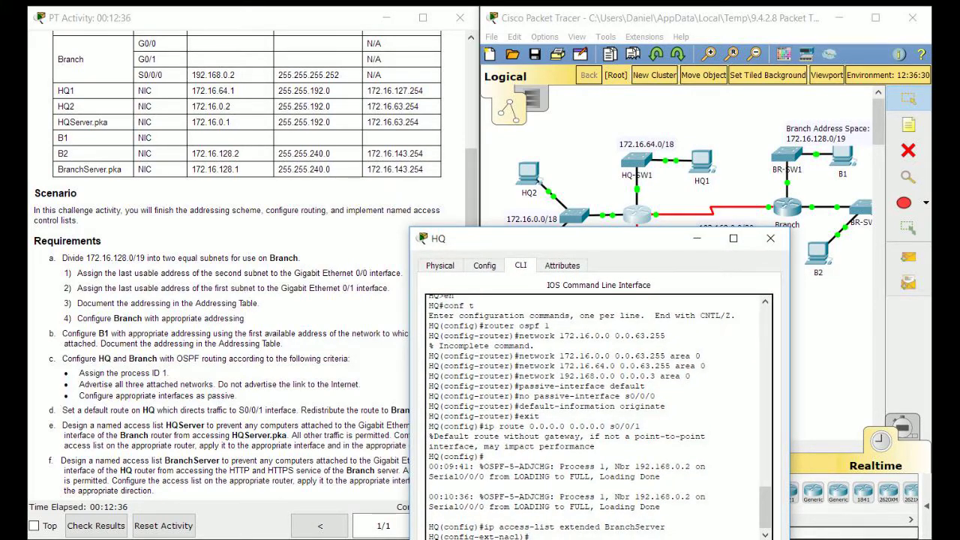
{"action": "left_click_drag", "start_coordinate": [541, 238], "coordinate": [606, 139]}
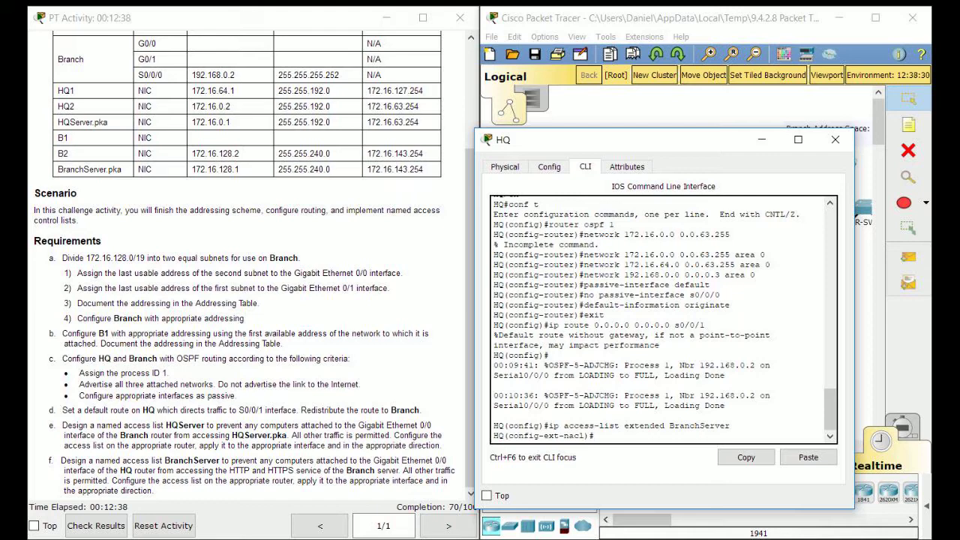
{"action": "type", "text": "deny tcp any"}
{"action": "type", "text": "host"}
{"action": "scroll", "coordinate": [236, 255], "scroll_direction": "up", "scroll_amount": 3}
{"action": "scroll", "coordinate": [236, 255], "scroll_direction": "down", "scroll_amount": 1}
{"action": "type", "text": "172.16.128.1"}
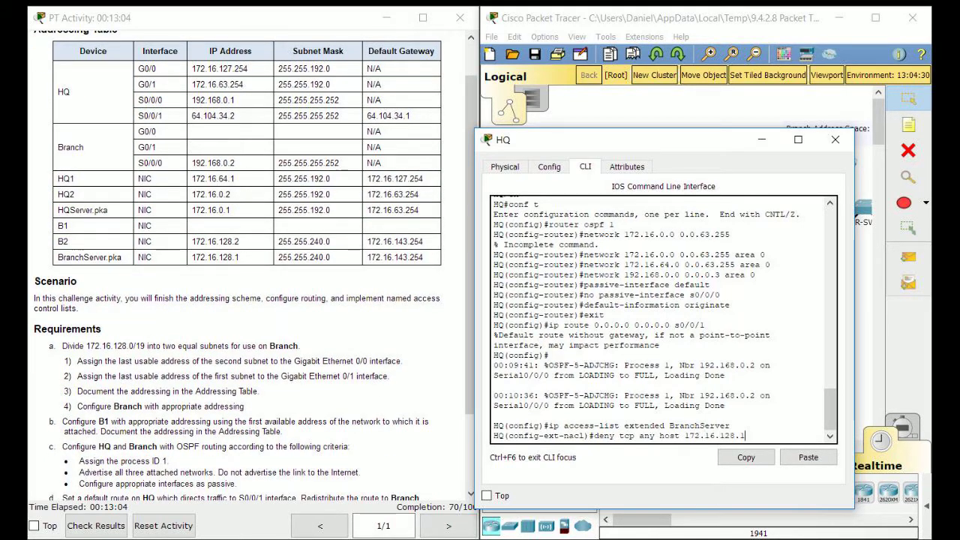
{"action": "scroll", "coordinate": [237, 263], "scroll_direction": "down", "scroll_amount": 2}
{"action": "type", "text": "1"}
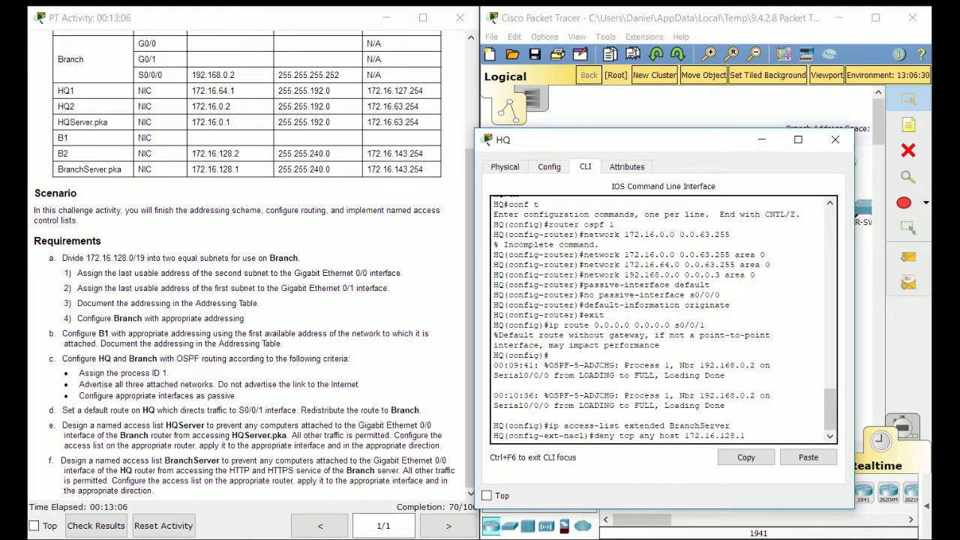
{"action": "type", "text": " eq 80"}
{"action": "key", "text": "Return"}
Step: Deny TCP from any source to host 172.16.128.1 on port 443, and permit all other IP traffic in the BranchServer list
{"action": "key", "text": "Up"}
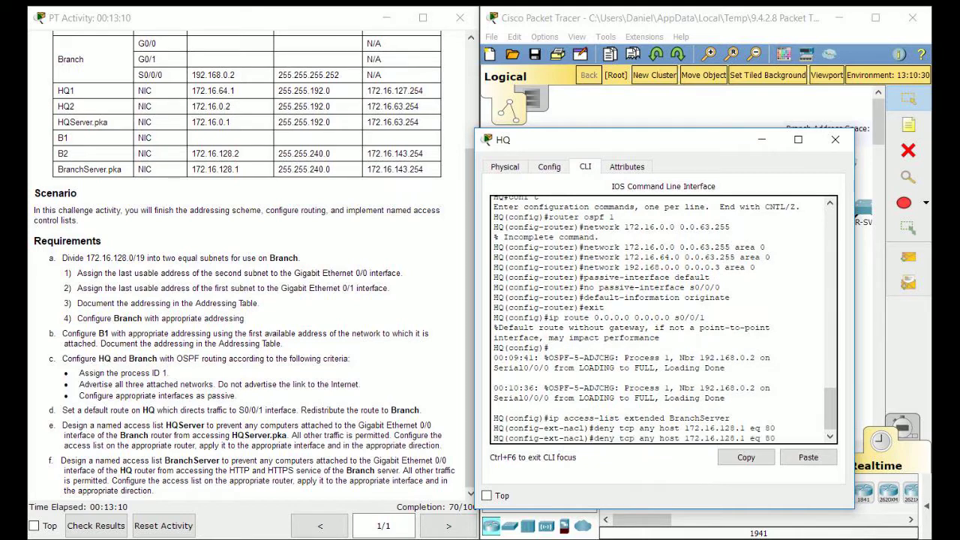
{"action": "key", "text": "BackSpace"}
{"action": "key", "text": "BackSpace"}
{"action": "type", "text": "443"}
{"action": "key", "text": "Return"}
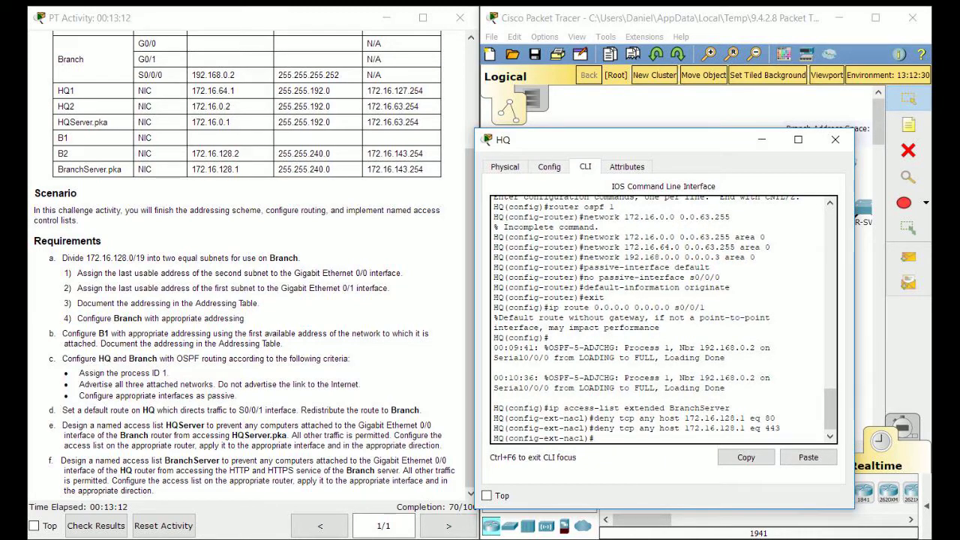
{"action": "type", "text": "permit ip any any"}
{"action": "key", "text": "Return"}
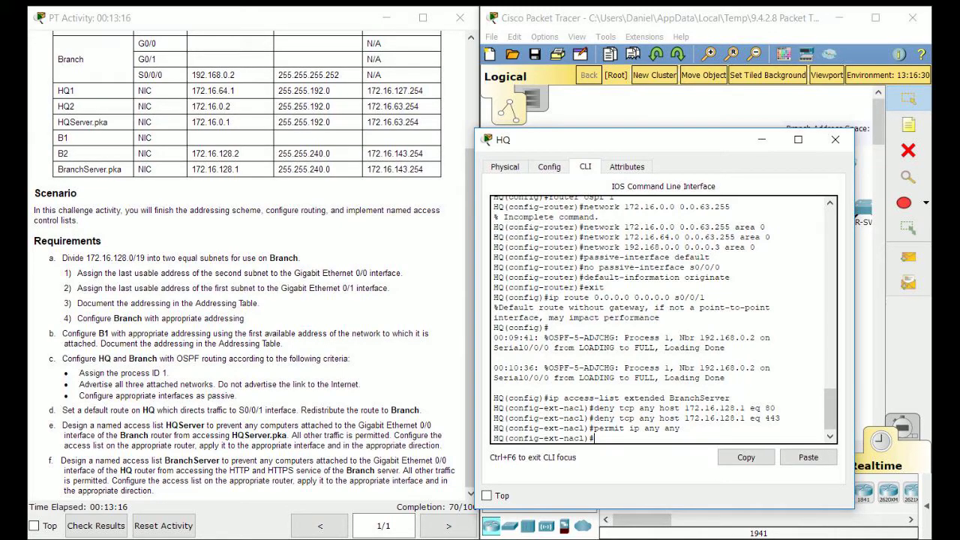
Step: Apply access list BranchServer inbound on interface g0/0 of the HQ router and close the router's window
{"action": "left_click_drag", "start_coordinate": [563, 140], "coordinate": [427, 71]}
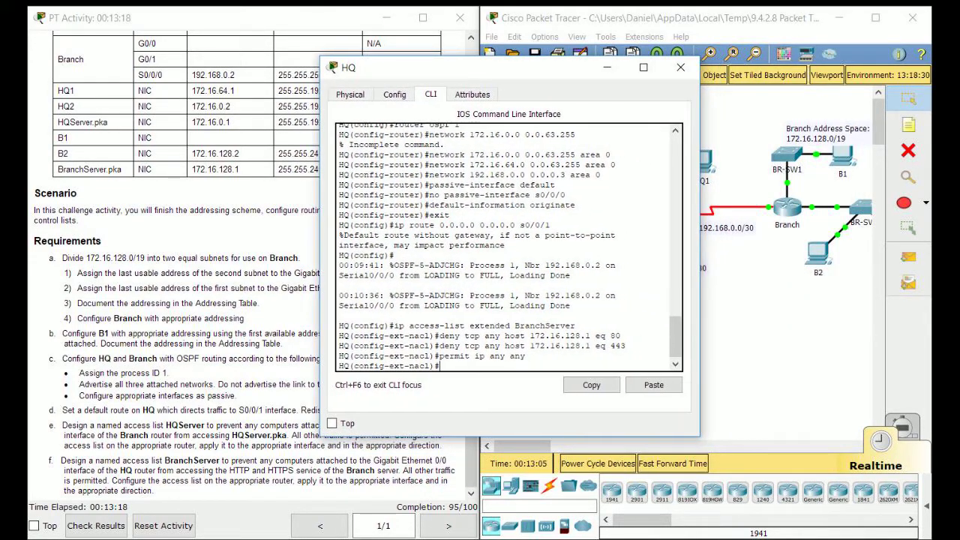
{"action": "left_click_drag", "start_coordinate": [450, 67], "coordinate": [227, 68]}
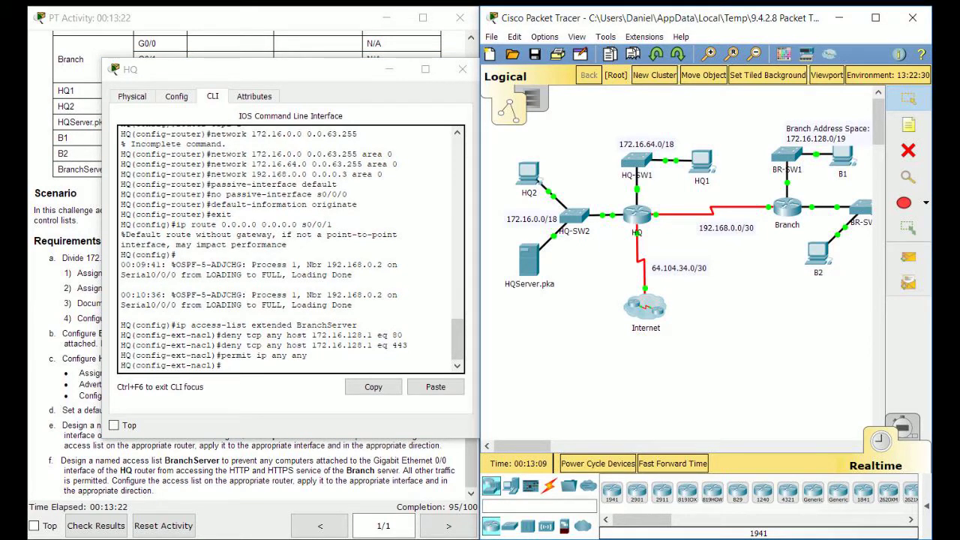
{"action": "left_click", "coordinate": [225, 365]}
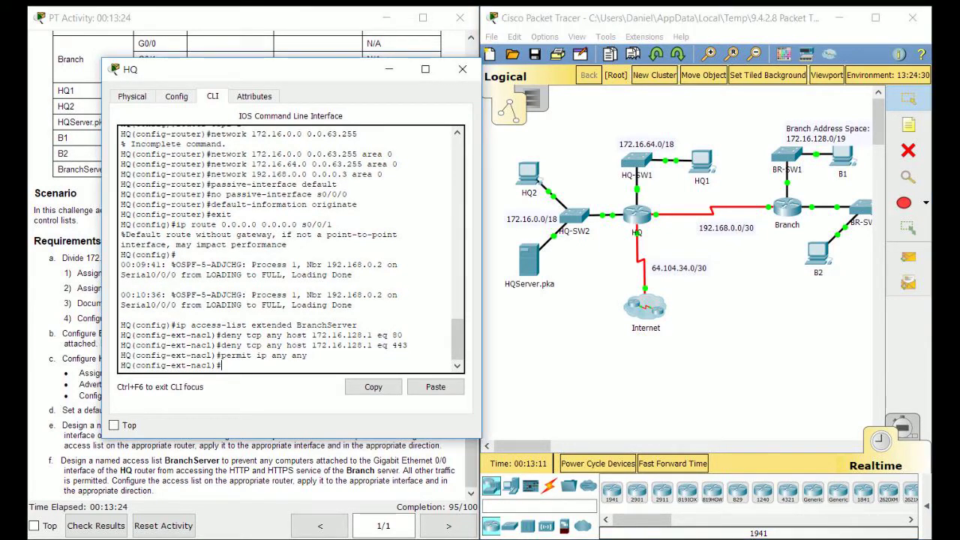
{"action": "type", "text": "int g0/0"}
{"action": "key", "text": "Return"}
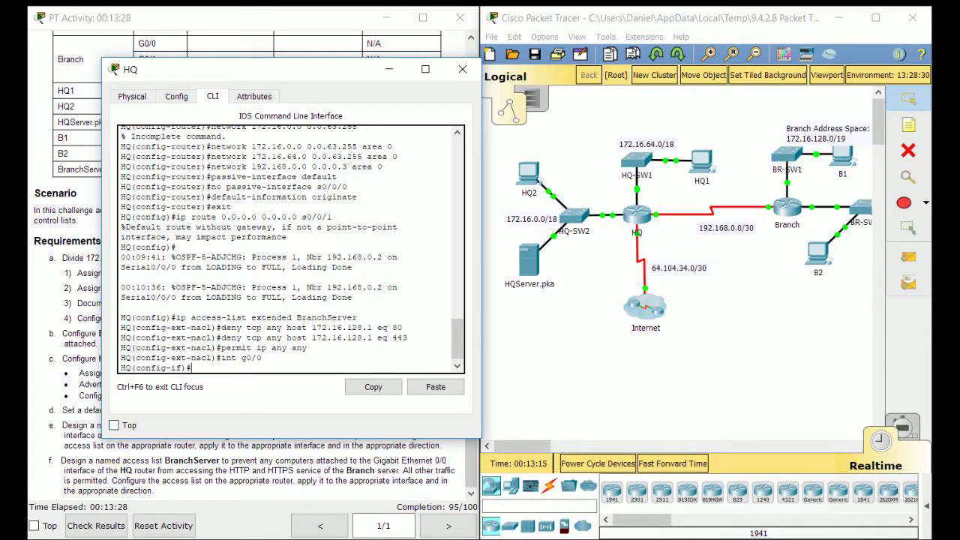
{"action": "type", "text": "ip access-list e"}
{"action": "key", "text": "BackSpace"}
{"action": "key", "text": "BackSpace"}
{"action": "key", "text": "BackSpace"}
{"action": "key", "text": "BackSpace"}
{"action": "type", "text": "group BranchServer in"}
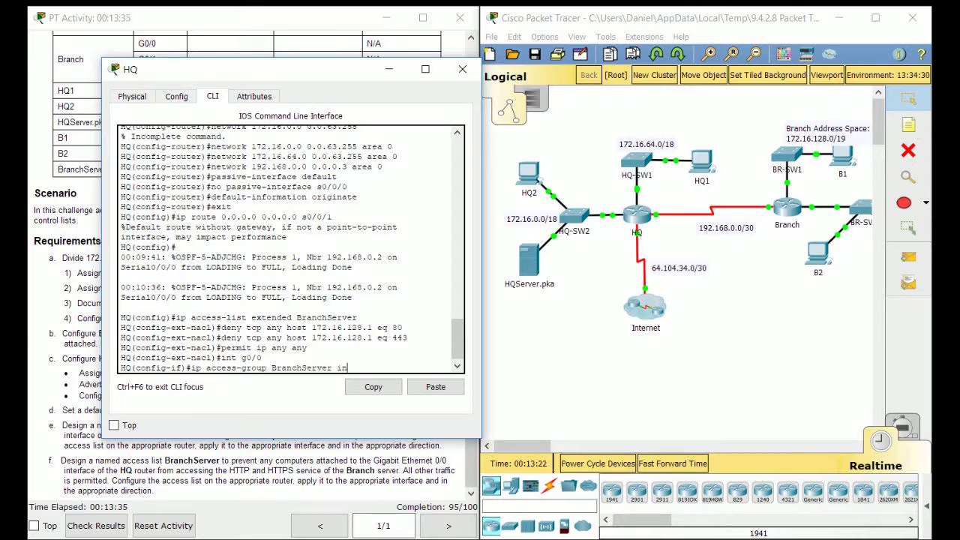
{"action": "key", "text": "Return"}
{"action": "left_click", "coordinate": [636, 233]}
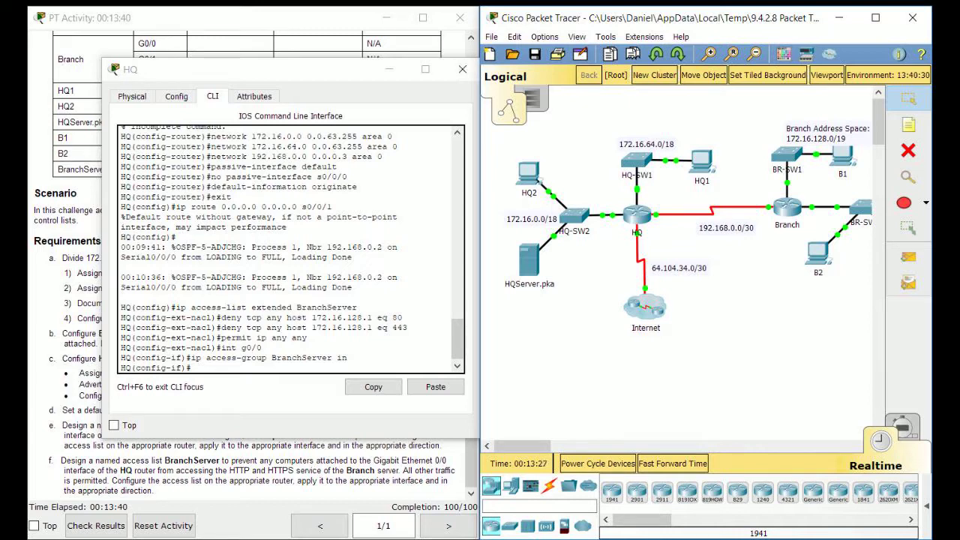
{"action": "left_click", "coordinate": [462, 69]}
{"action": "mouse_move", "coordinate": [637, 162]}
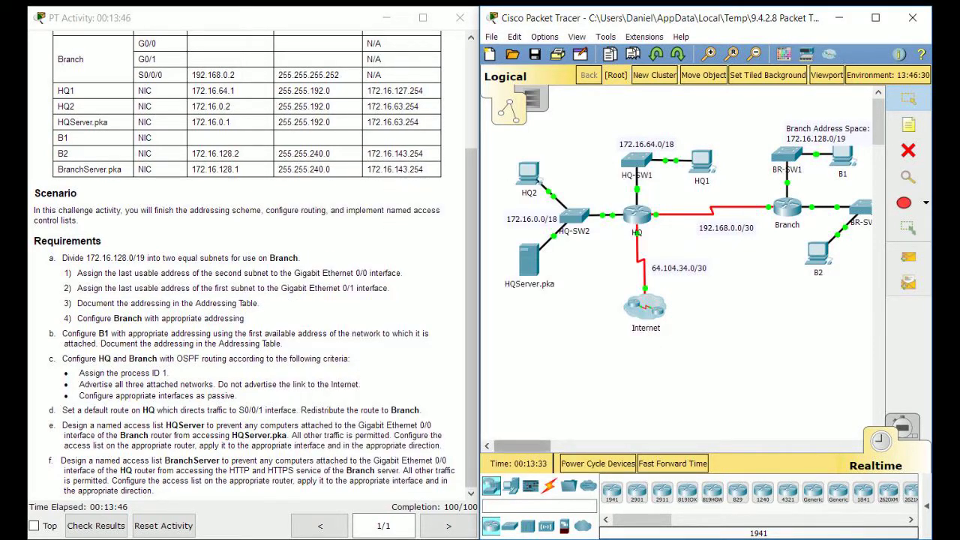
{"action": "mouse_move", "coordinate": [523, 446]}
{"action": "left_mouse_down"}
{"action": "mouse_move", "coordinate": [555, 445]}
{"action": "mouse_move", "coordinate": [510, 445]}
{"action": "left_mouse_up"}
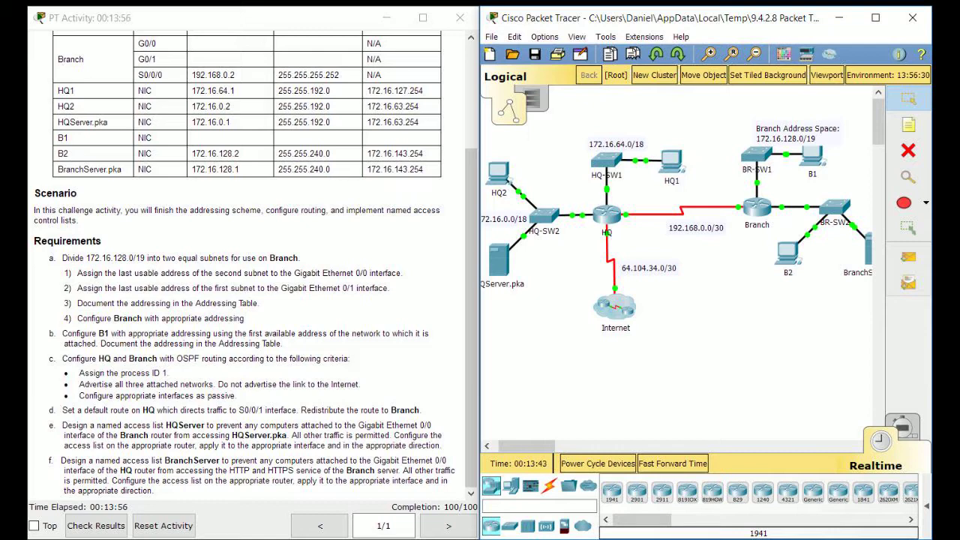
{"action": "scroll", "coordinate": [247, 263], "scroll_direction": "up", "scroll_amount": 3}
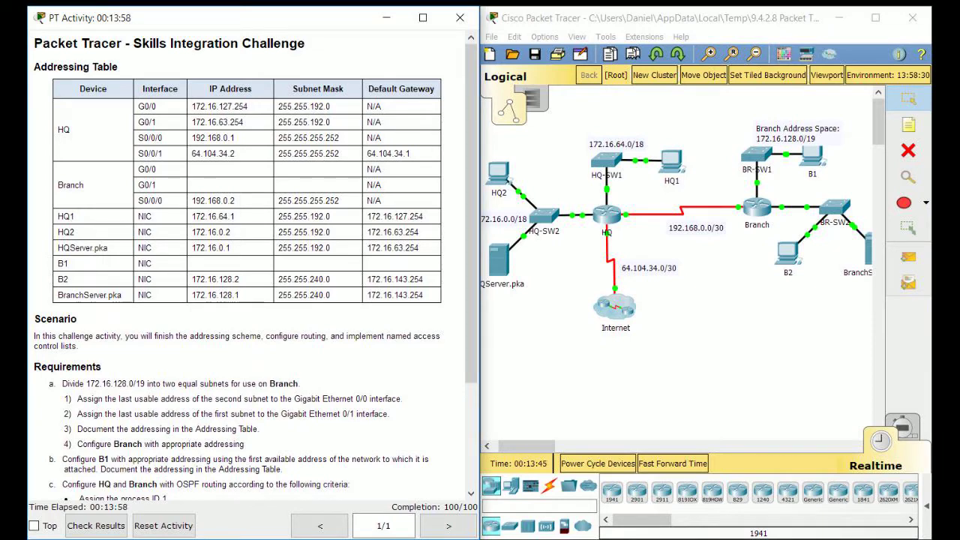